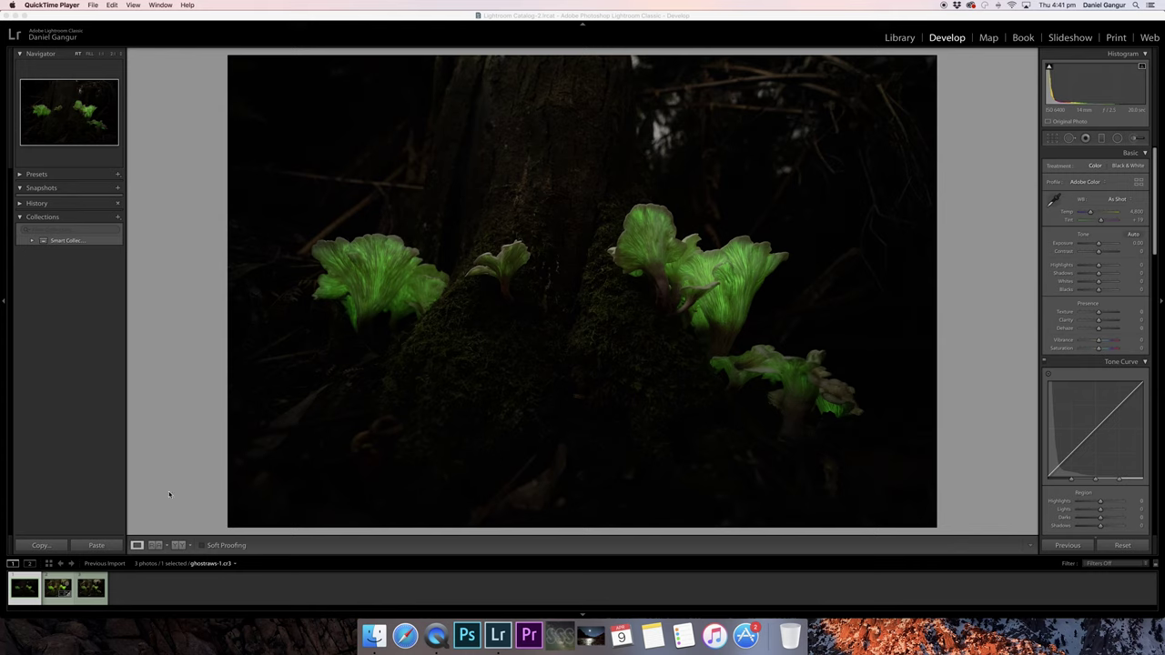
# Compare the source photos ghostraws-1.cr3 and ghostraws-2.cr3 with the finished blend Blendedghosts.psd
pyautogui.click(96, 580)
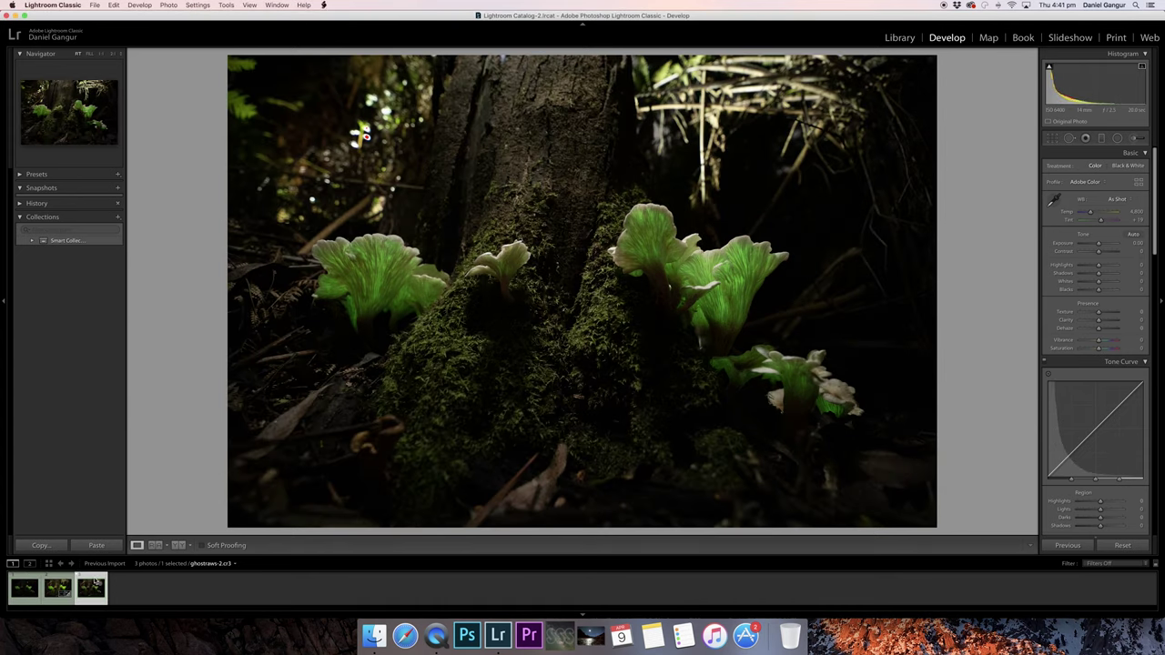
pyautogui.click(60, 579)
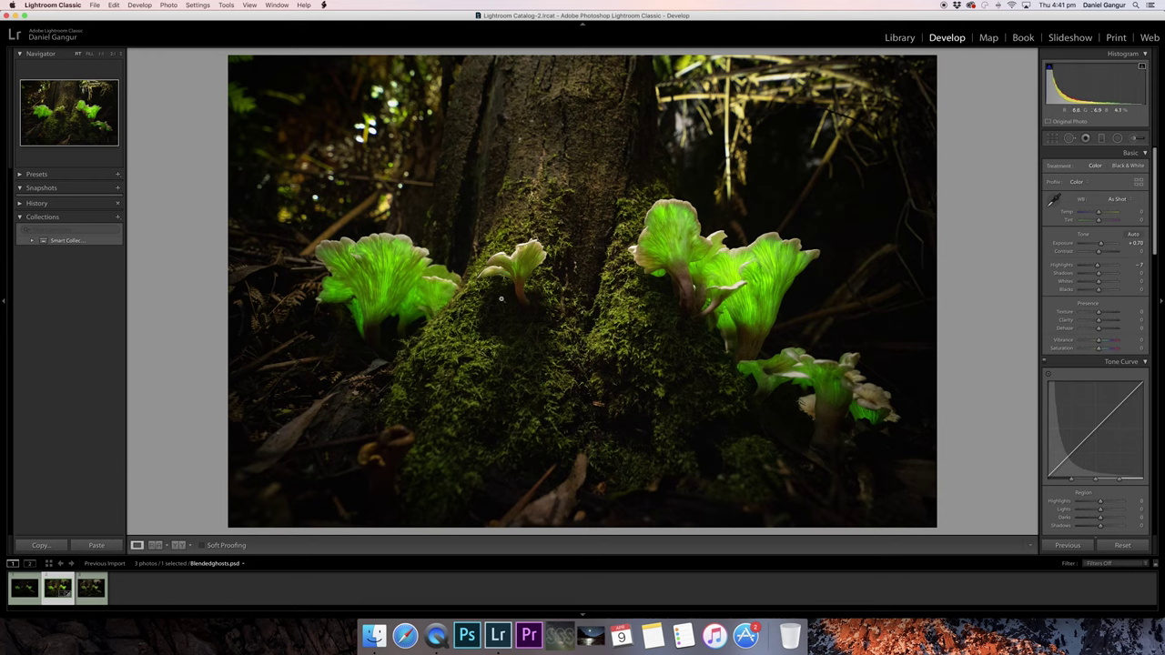
pyautogui.click(25, 587)
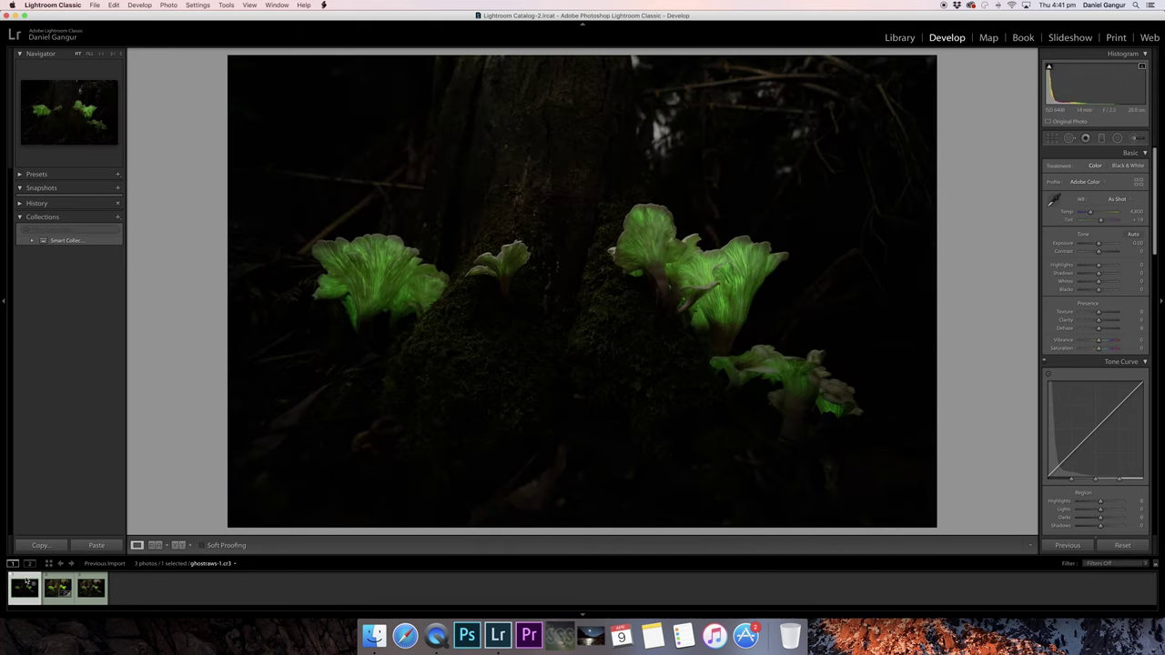
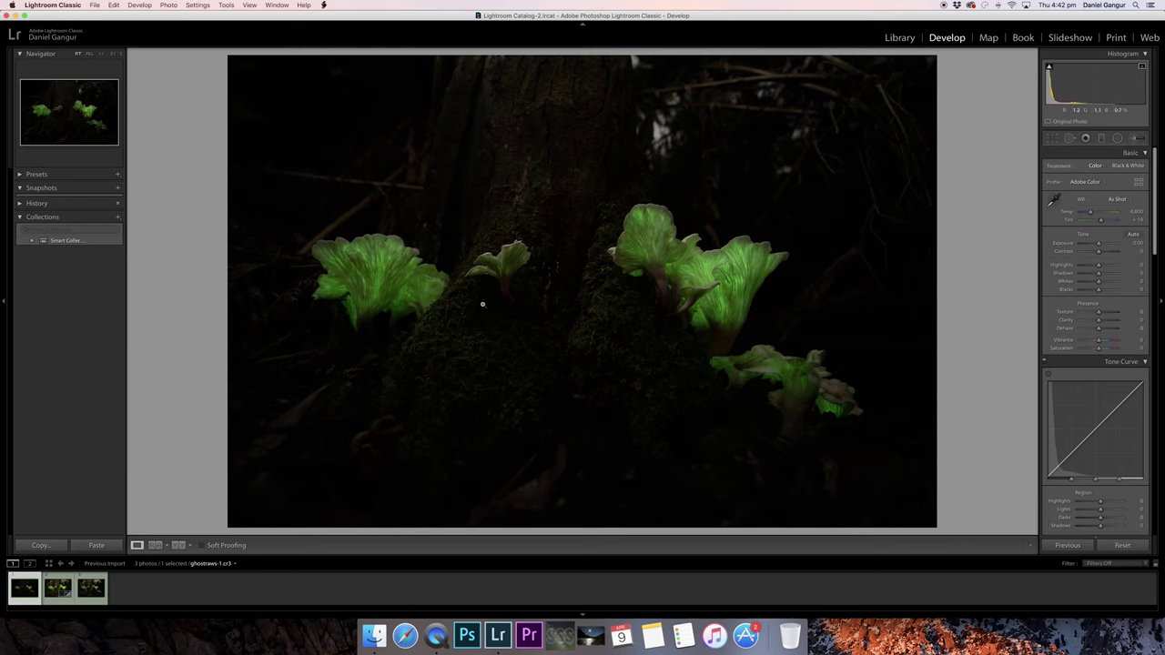
pyautogui.click(95, 582)
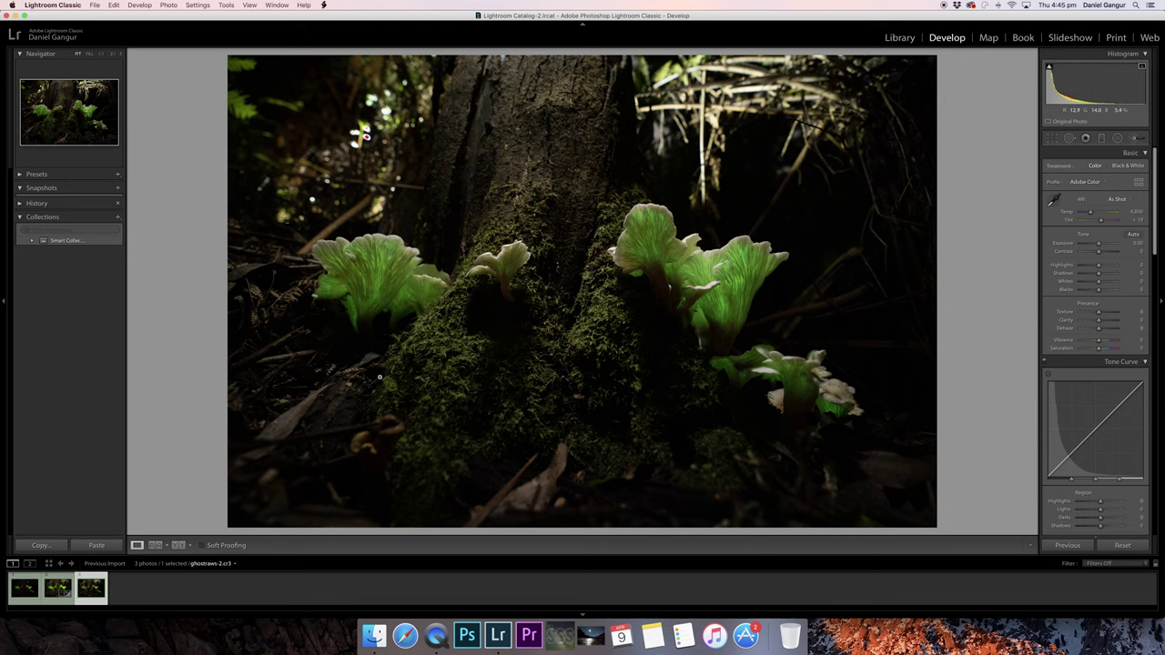
# Select ghostraws-1.cr3 for editing and keep its profile on Adobe Color
pyautogui.click(28, 579)
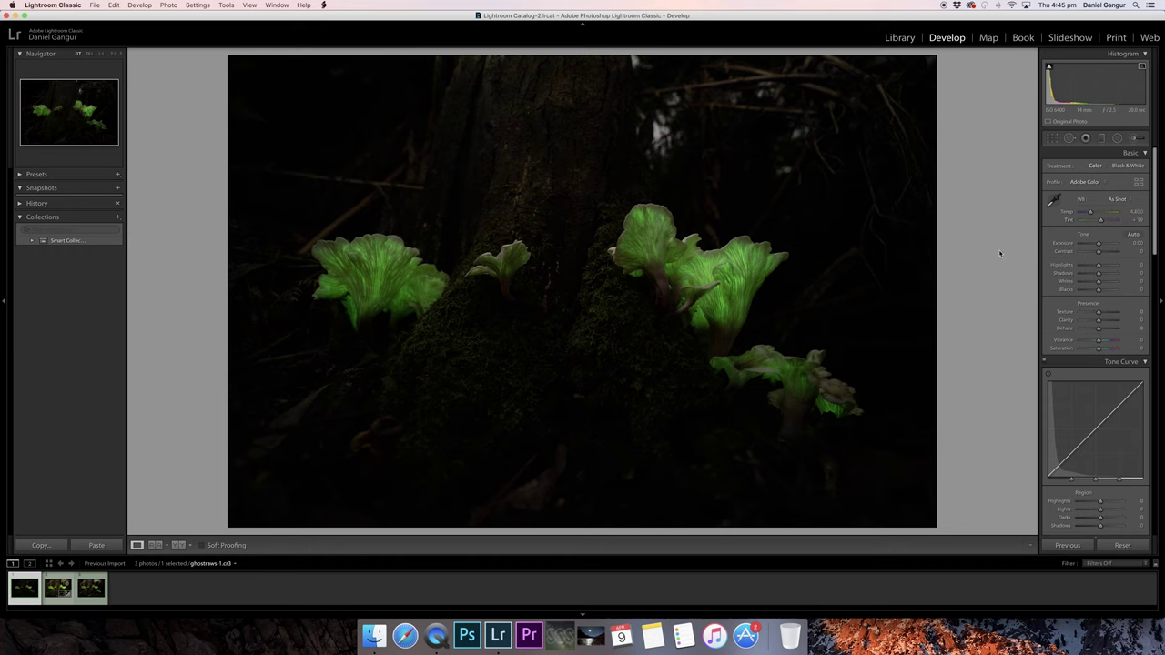
pyautogui.click(1105, 185)
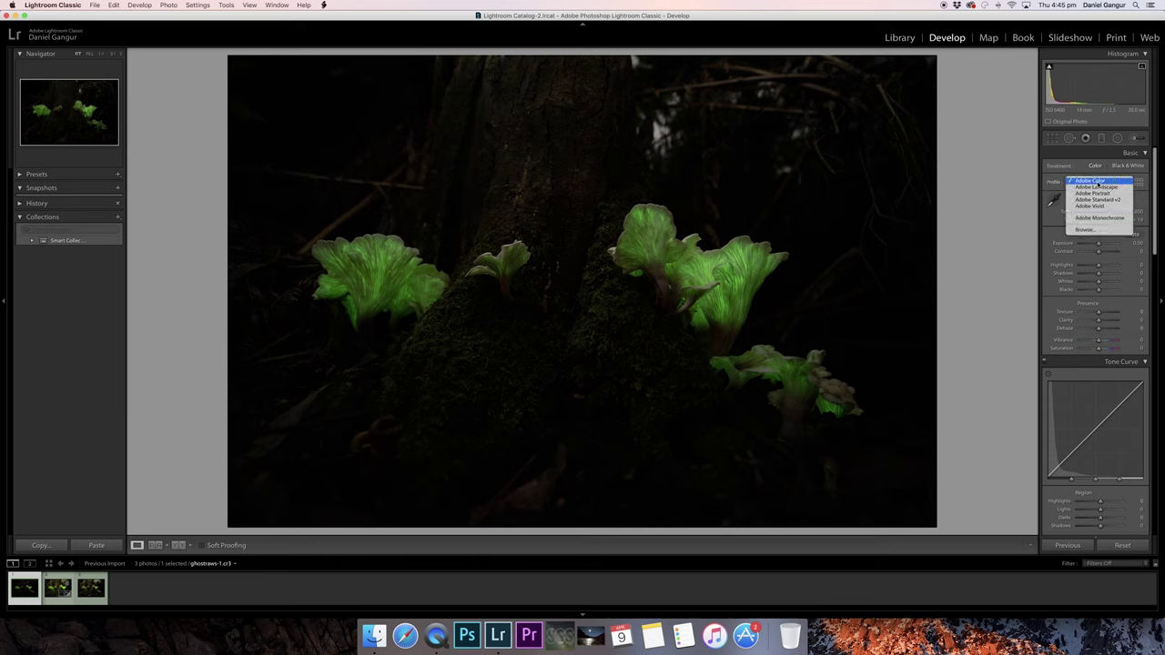
pyautogui.click(1092, 181)
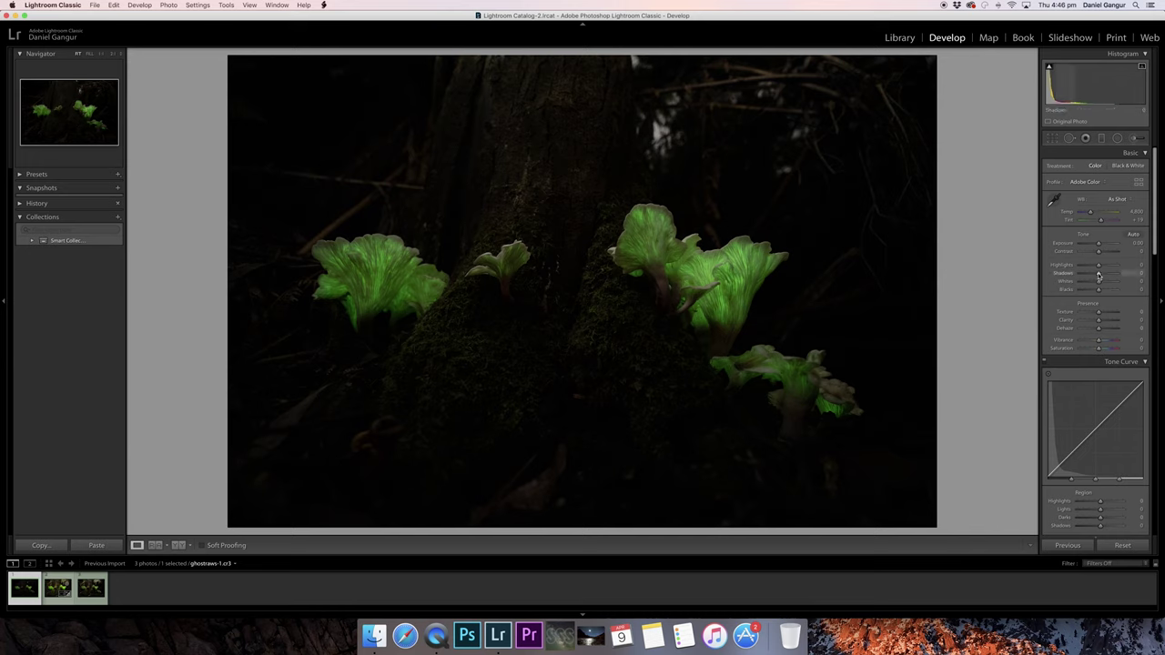
# Brighten ghostraws-1.cr3 with Shadows at +11 and Exposure at +0.45
pyautogui.moveTo(1099, 275); pyautogui.dragTo(1130, 279)
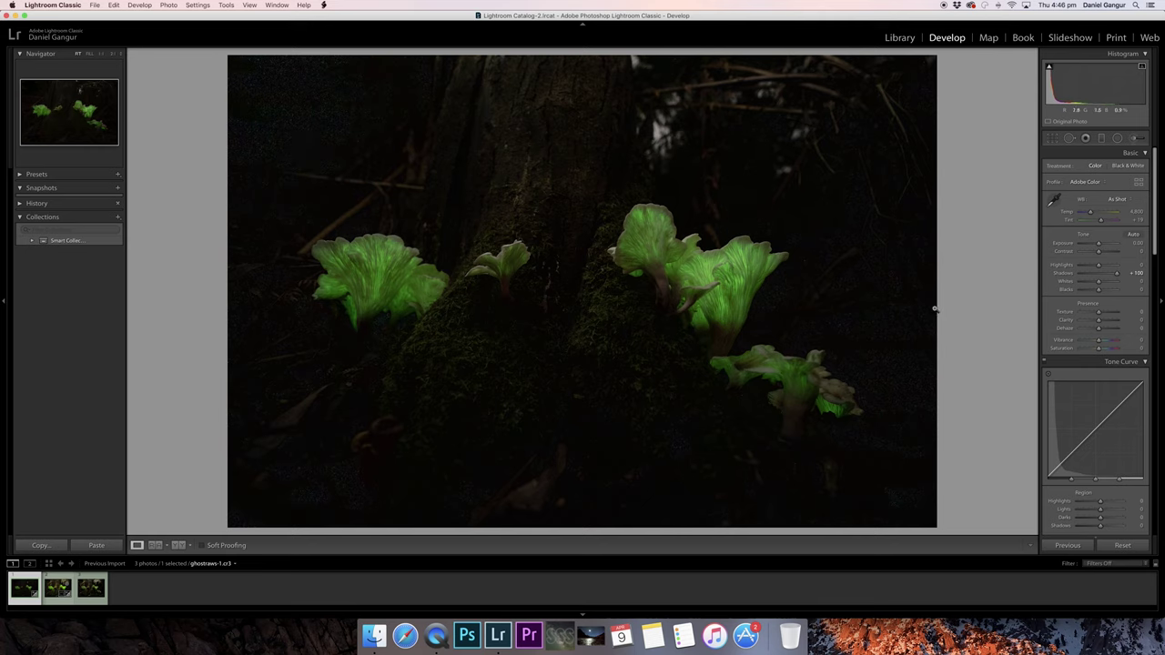
pyautogui.moveTo(1117, 273); pyautogui.dragTo(1100, 273)
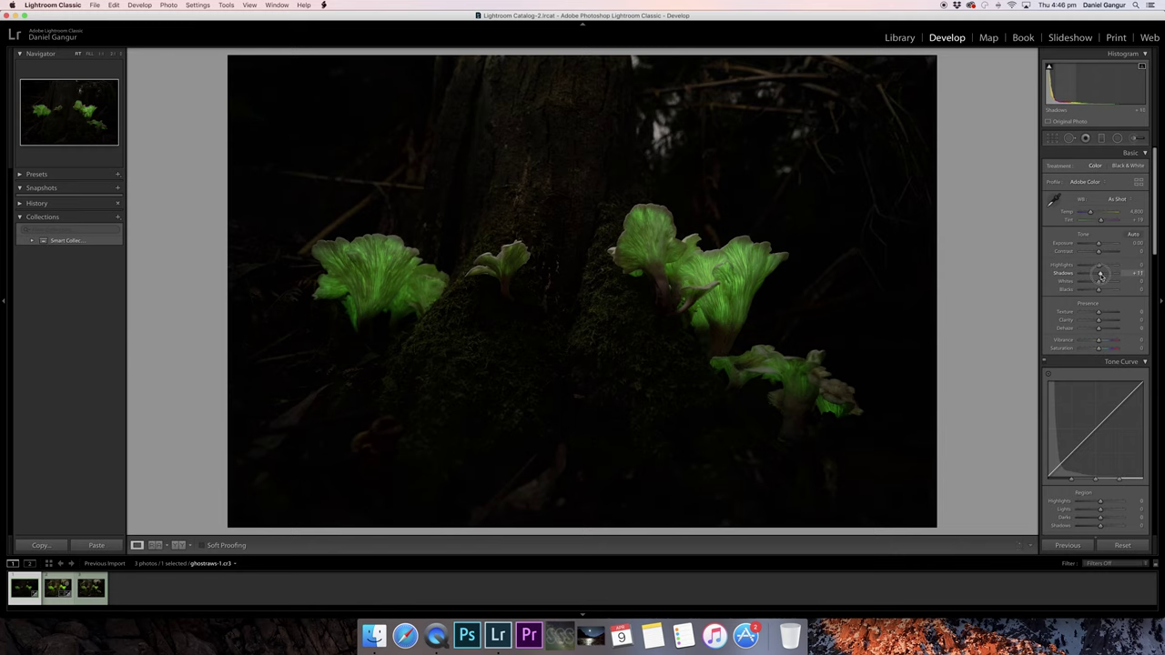
pyautogui.moveTo(1096, 244); pyautogui.dragTo(1102, 242)
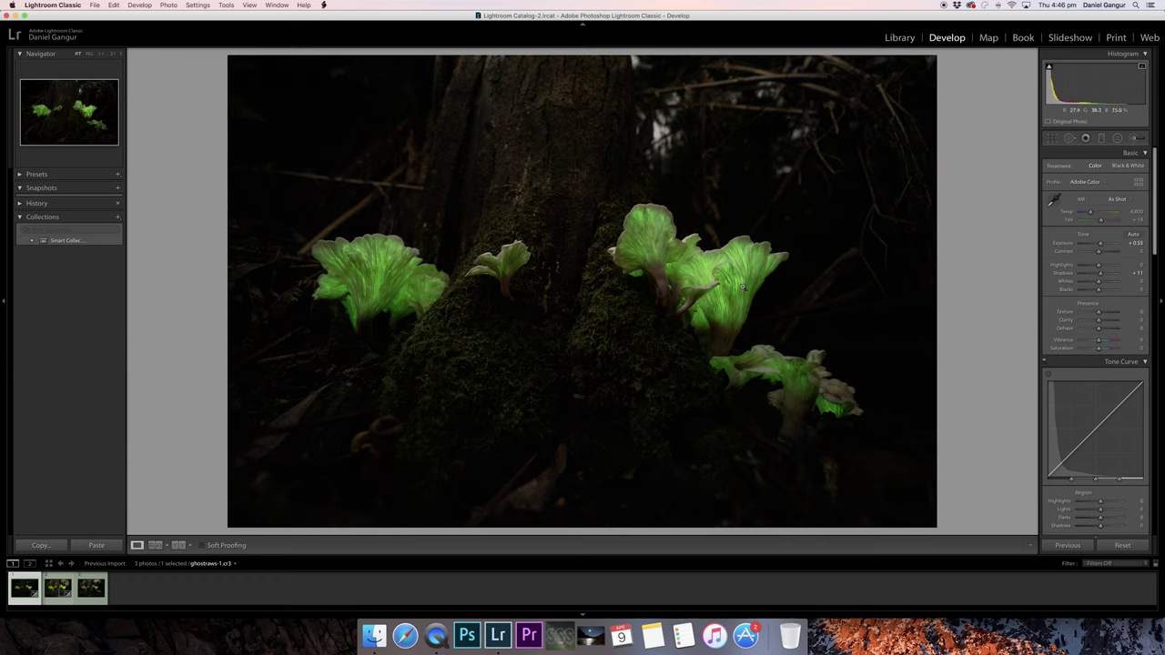
pyautogui.moveTo(1103, 243); pyautogui.dragTo(1100, 247)
# Boost the colours of ghostraws-1.cr3 with Saturation at +18 and Vibrance at +37
pyautogui.moveTo(1100, 351)
pyautogui.mouseDown()
pyautogui.moveTo(1125, 353)
pyautogui.moveTo(1102, 351)
pyautogui.mouseUp()
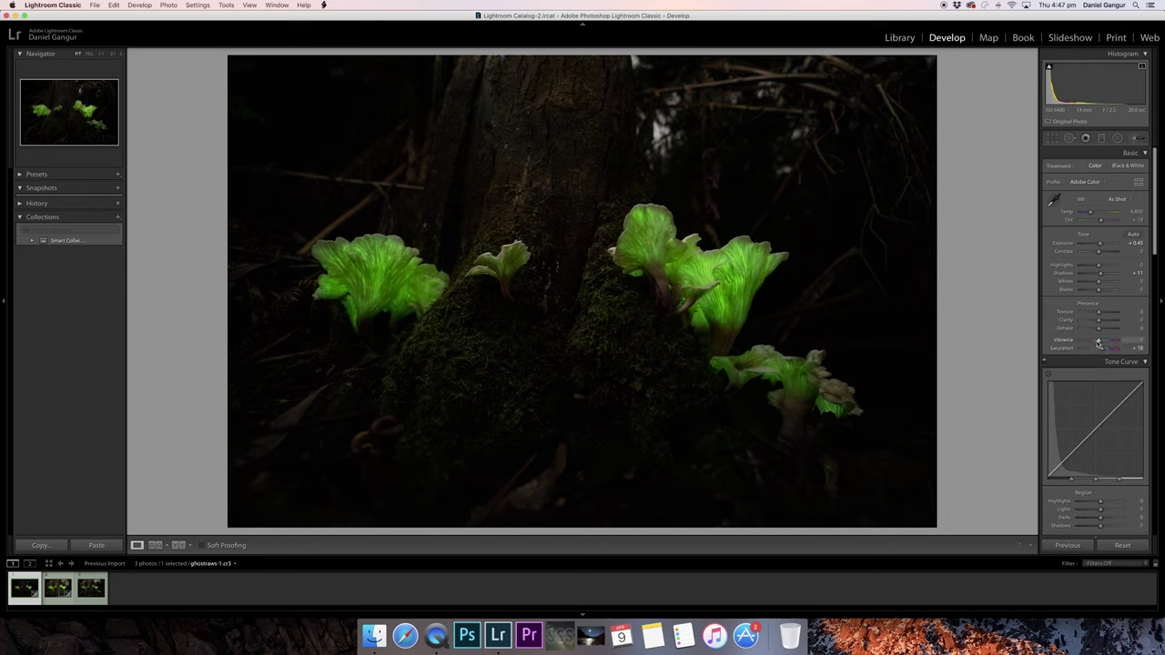
pyautogui.moveTo(1097, 341); pyautogui.dragTo(1105, 343)
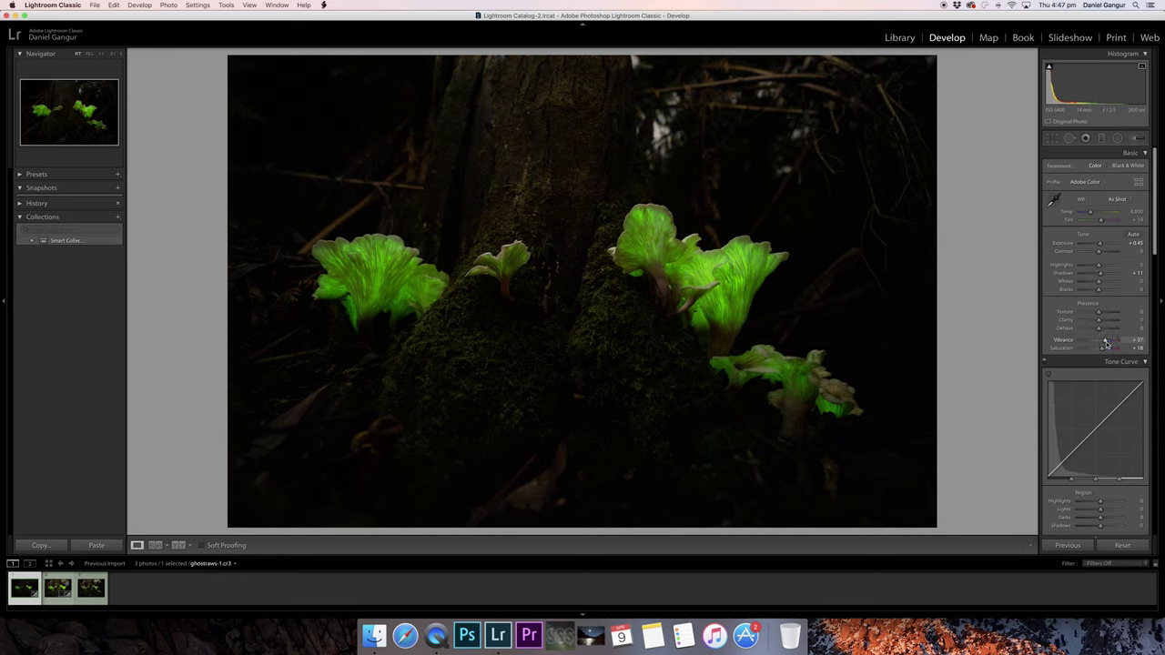
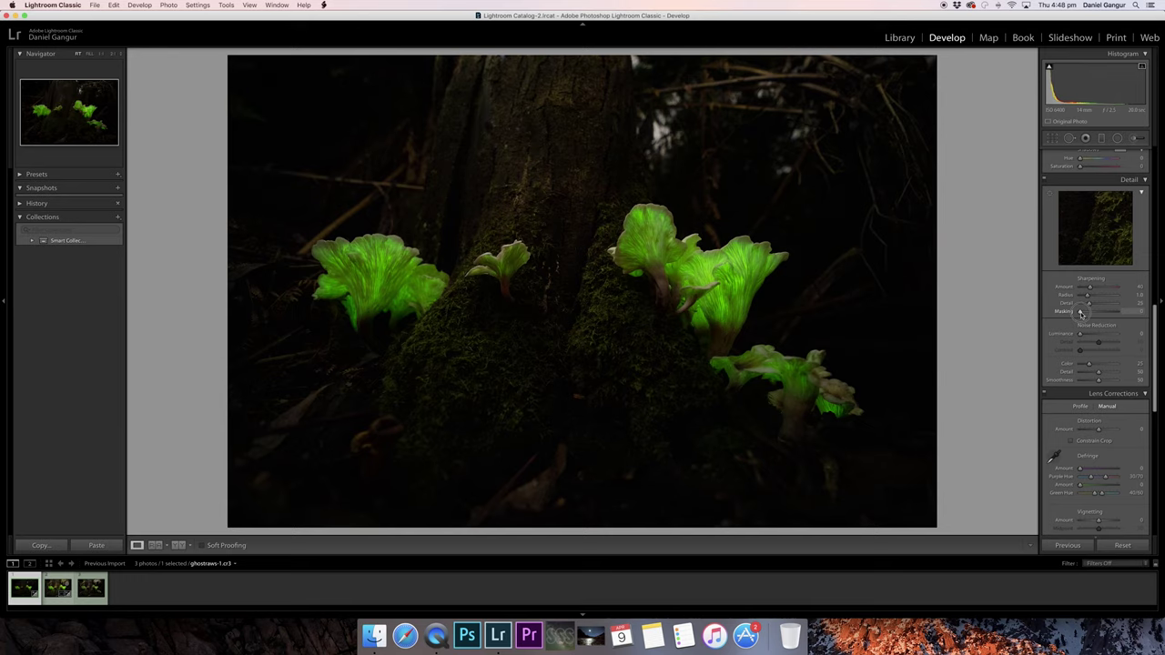
# Set the sharpening Masking to 71 using the mask preview, limiting sharpening to the mushroom and moss edges
pyautogui.keyDown('alt'); pyautogui.click(1081, 312); pyautogui.keyUp('alt')
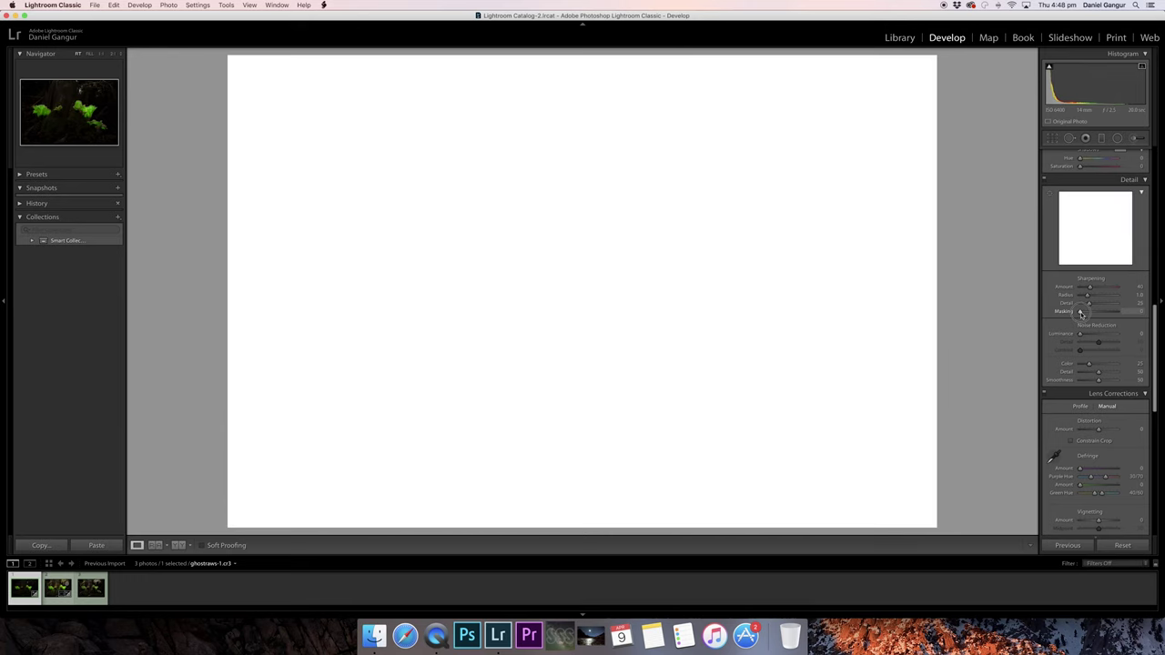
pyautogui.moveTo(1081, 312); pyautogui.dragTo(1106, 314)
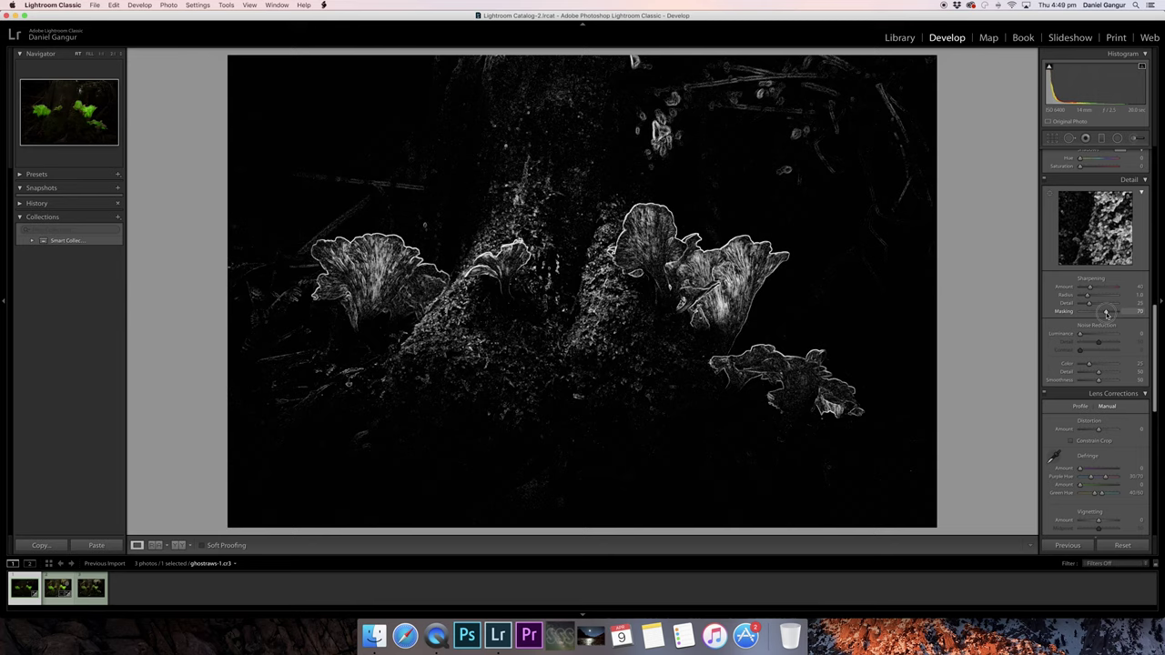
pyautogui.moveTo(1107, 313); pyautogui.dragTo(1107, 314)
pyautogui.moveTo(1106, 313); pyautogui.dragTo(1107, 313)
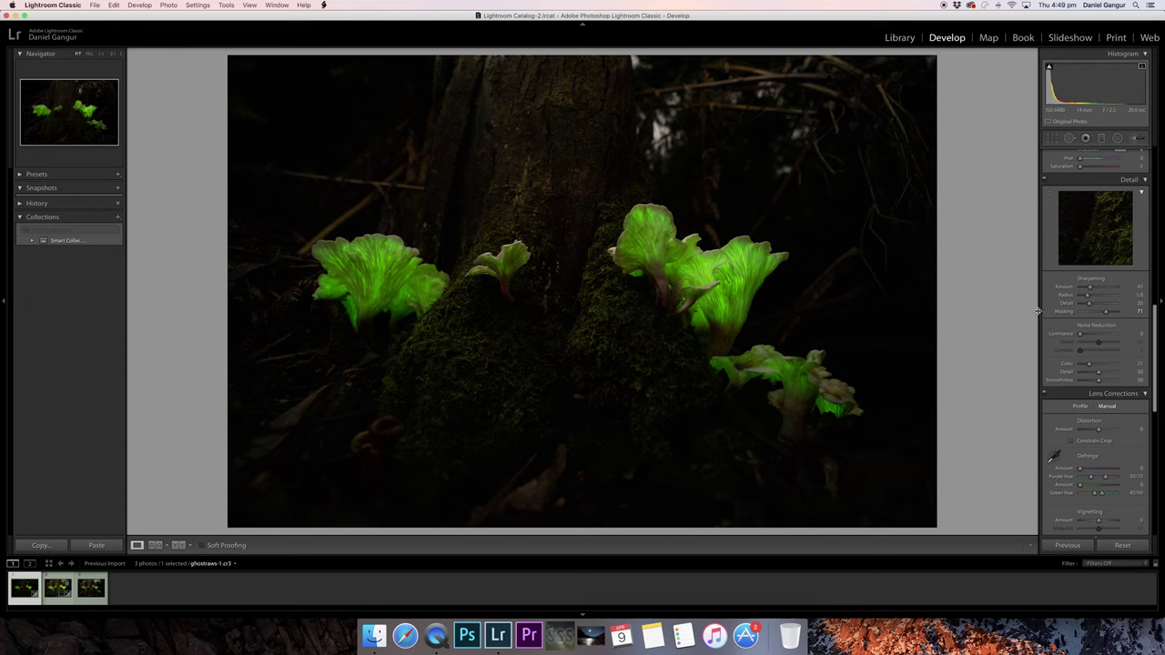
# Slightly adjust the Luminance noise reduction of ghostraws-1.cr3
pyautogui.scroll(-2, 1048, 309)
pyautogui.scroll(-2, 1048, 310)
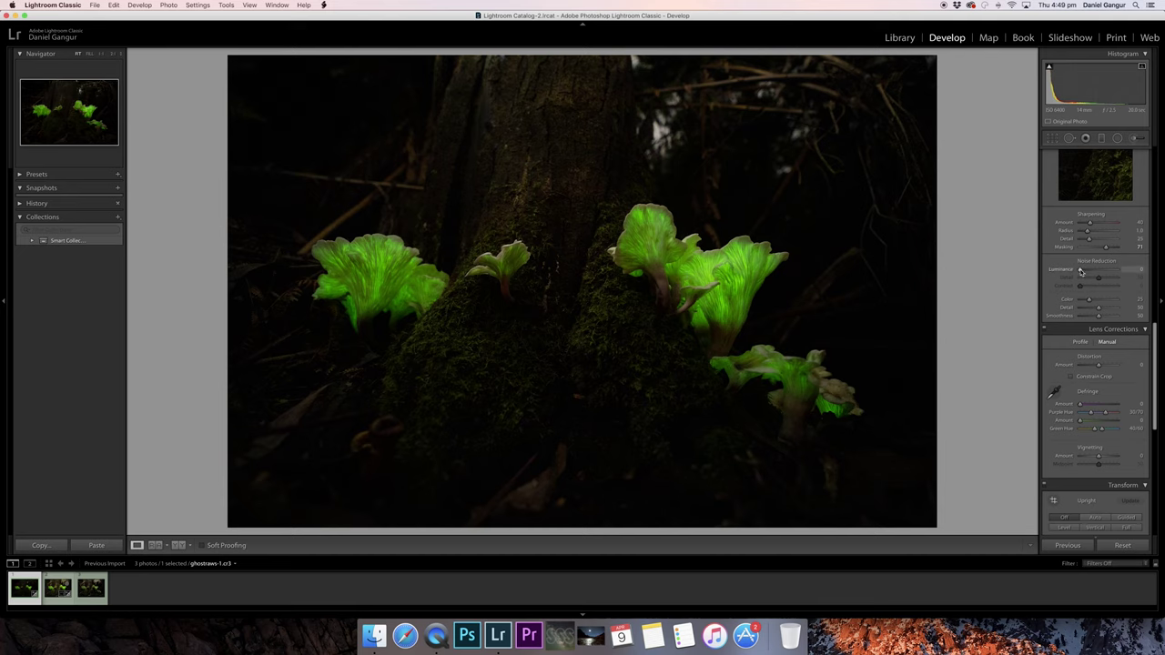
pyautogui.moveTo(1080, 271); pyautogui.dragTo(1083, 271)
pyautogui.moveTo(1081, 270); pyautogui.dragTo(1081, 271)
# Copy the develop settings of ghostraws-1.cr3 without Crop and paste them onto ghostraws-2.cr3
pyautogui.click(95, 582)
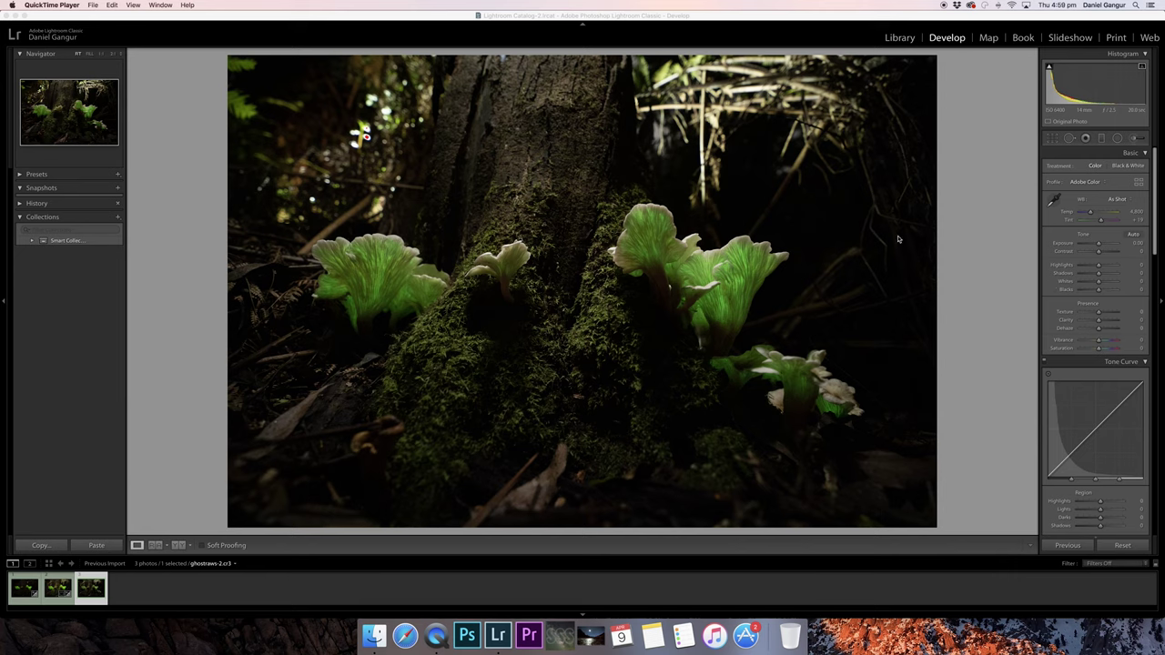
pyautogui.click(27, 582)
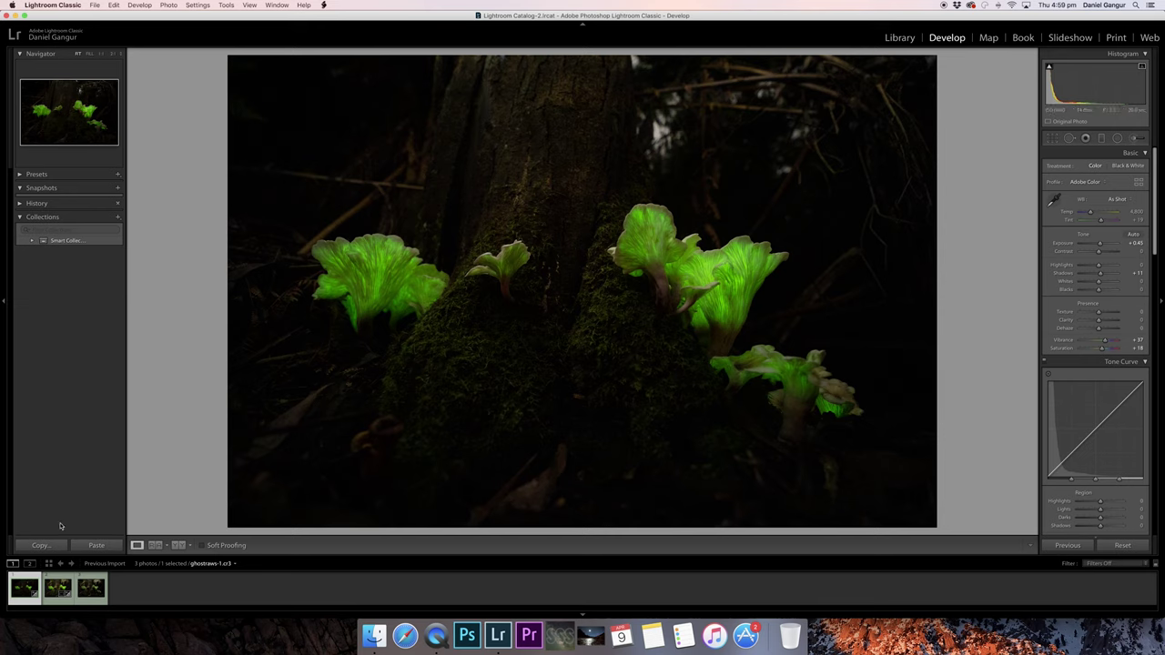
pyautogui.click(40, 546)
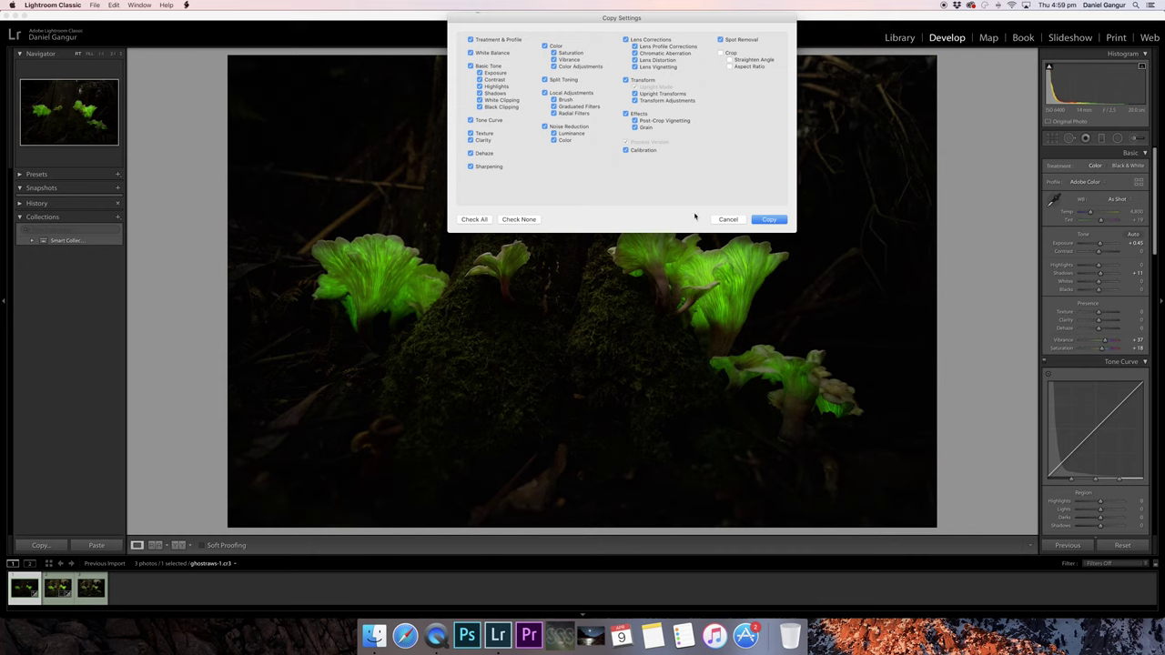
pyautogui.click(771, 221)
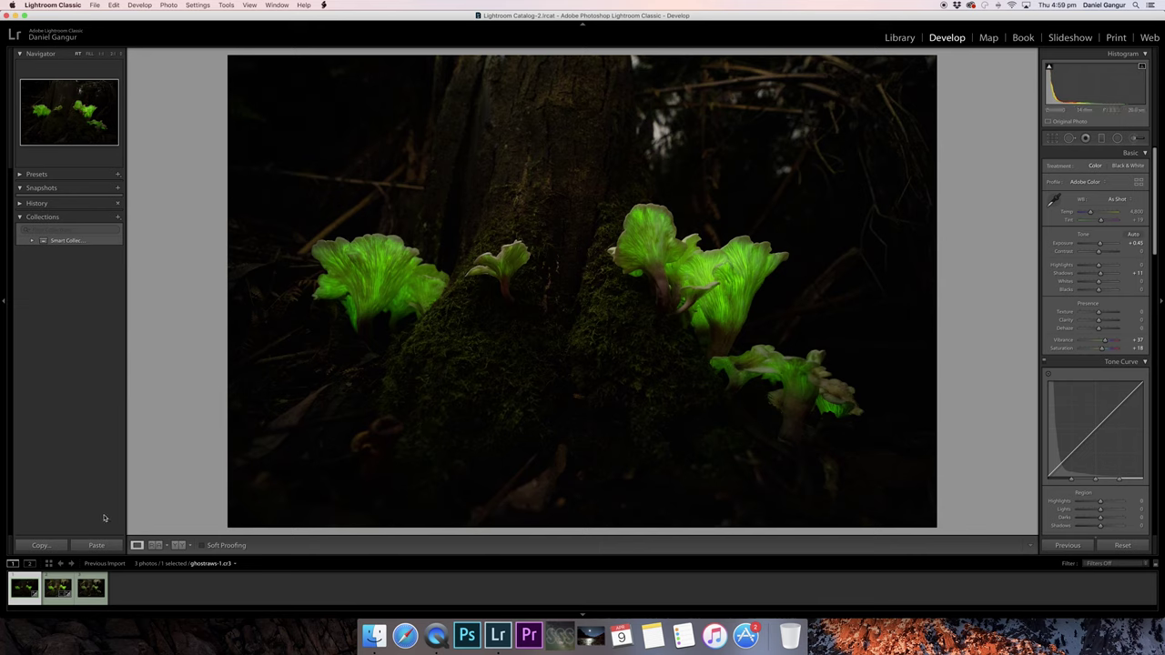
pyautogui.click(98, 582)
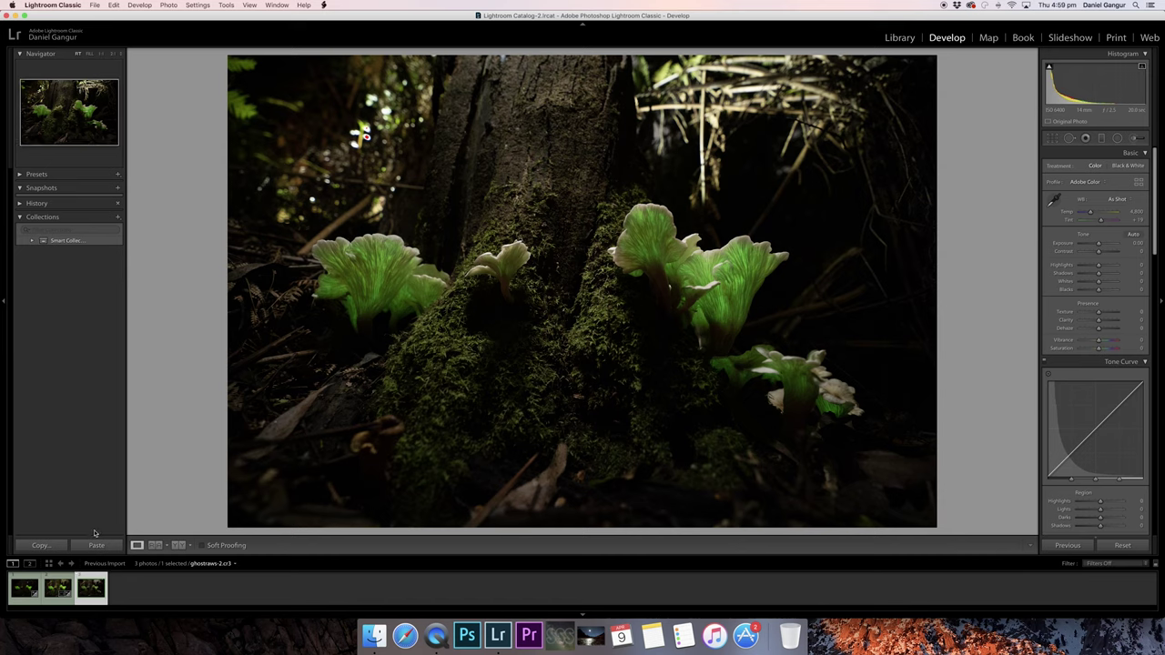
pyautogui.click(97, 546)
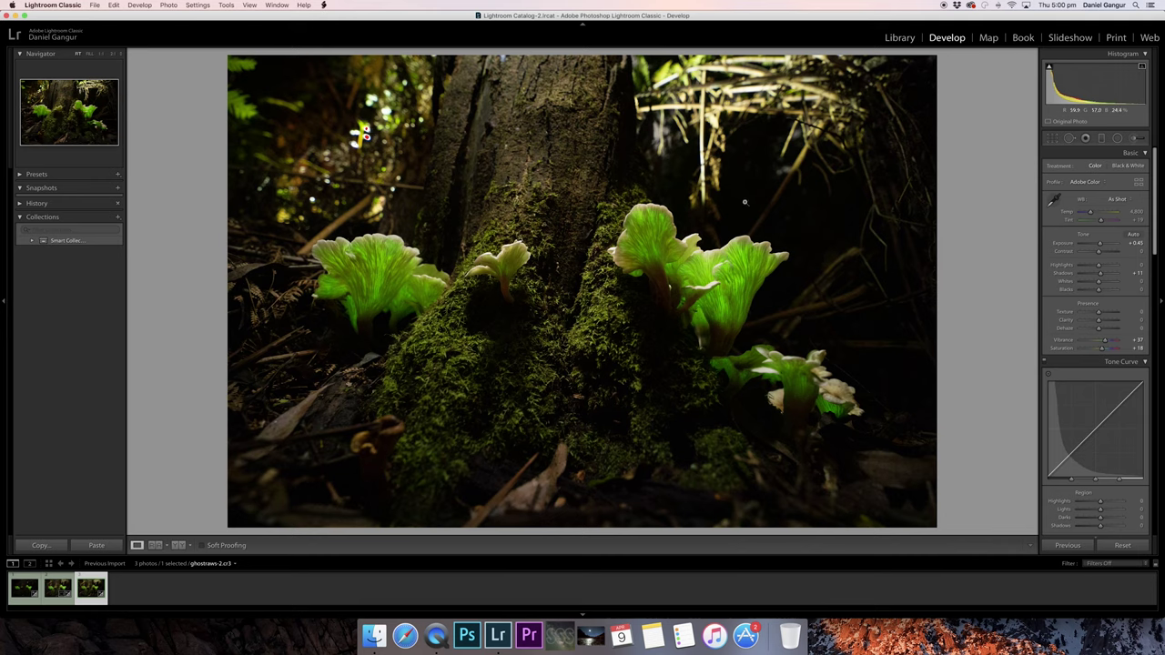
# Set the Exposure of ghostraws-2.cr3 to +0.05 and compare the photo with ghostraws-1.cr3
pyautogui.click(1101, 245)
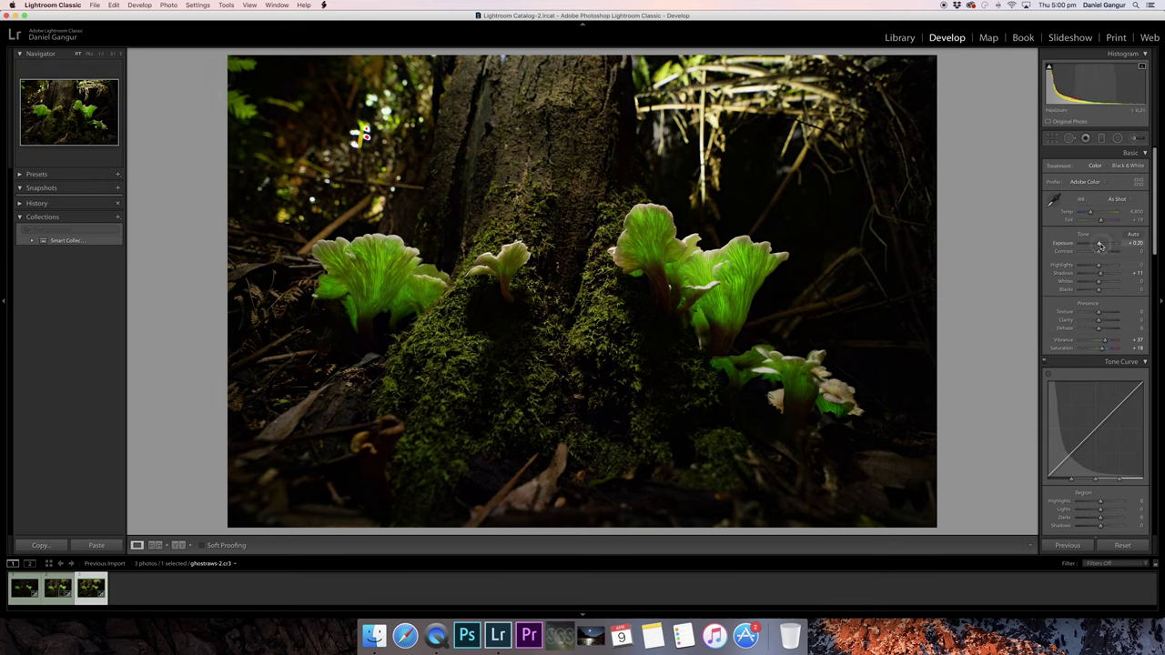
pyautogui.moveTo(1100, 245); pyautogui.dragTo(1098, 246)
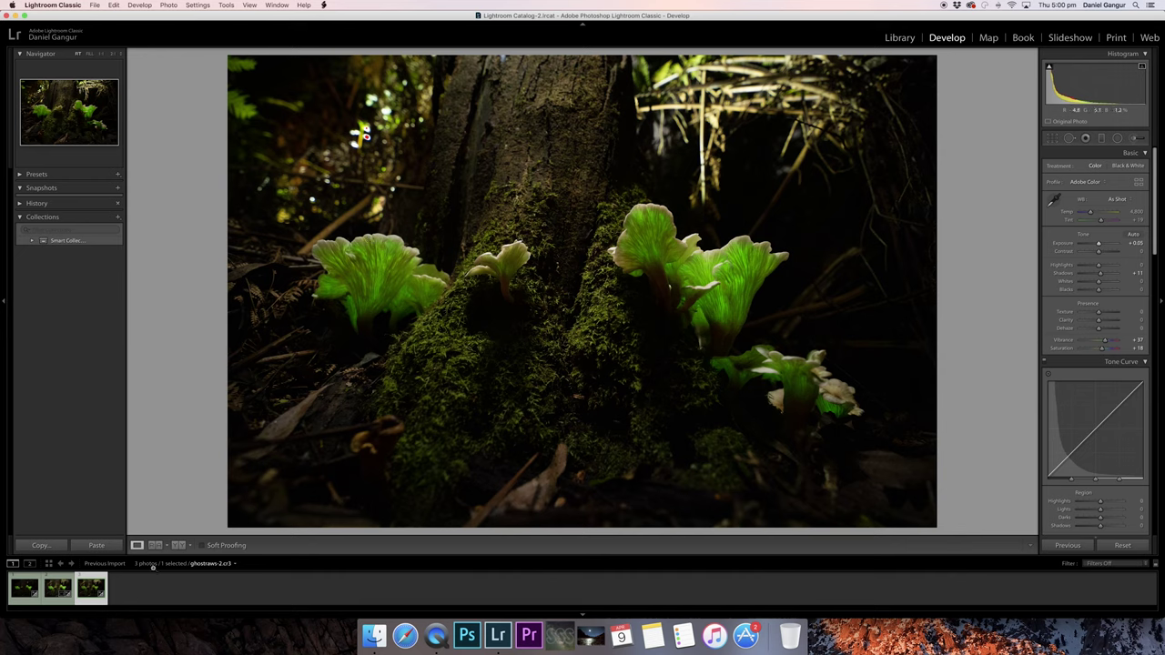
pyautogui.click(28, 582)
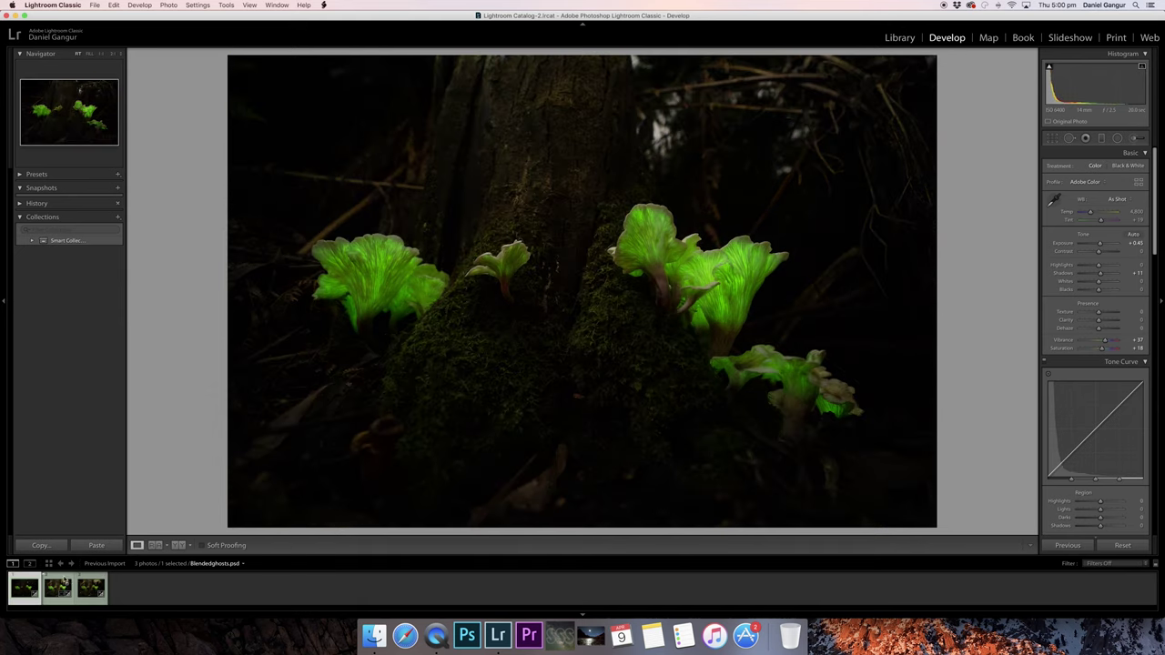
pyautogui.click(91, 581)
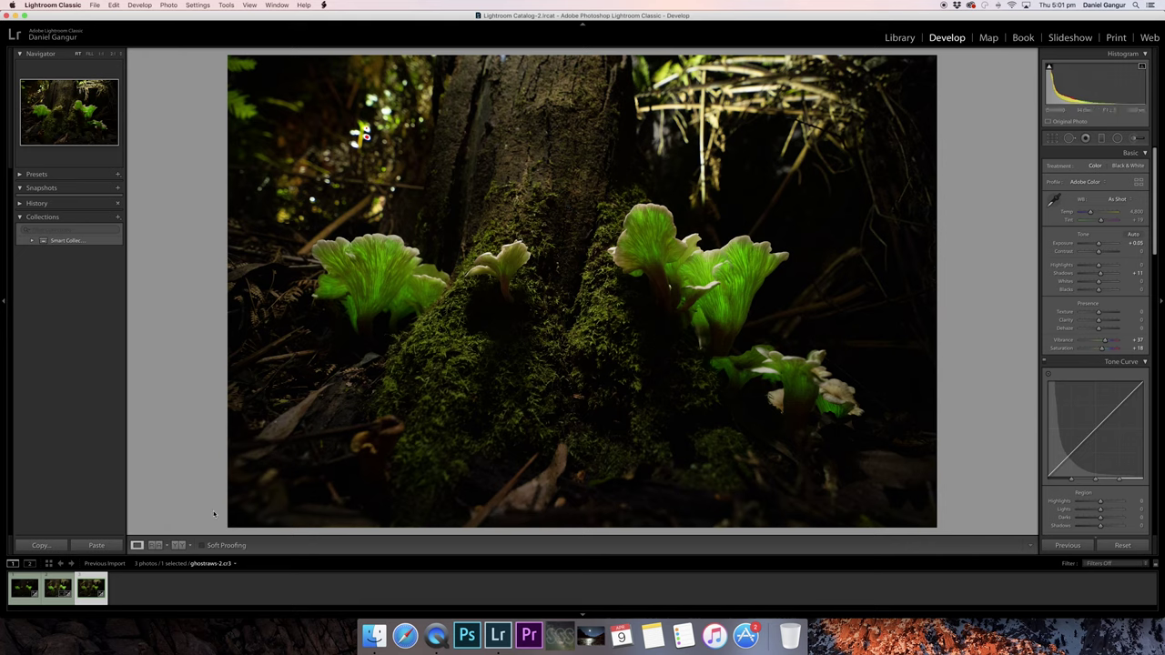
# Open ghostraws-1.cr3 and ghostraws-2.cr3 together as layers in Photoshop
pyautogui.click(30, 580)
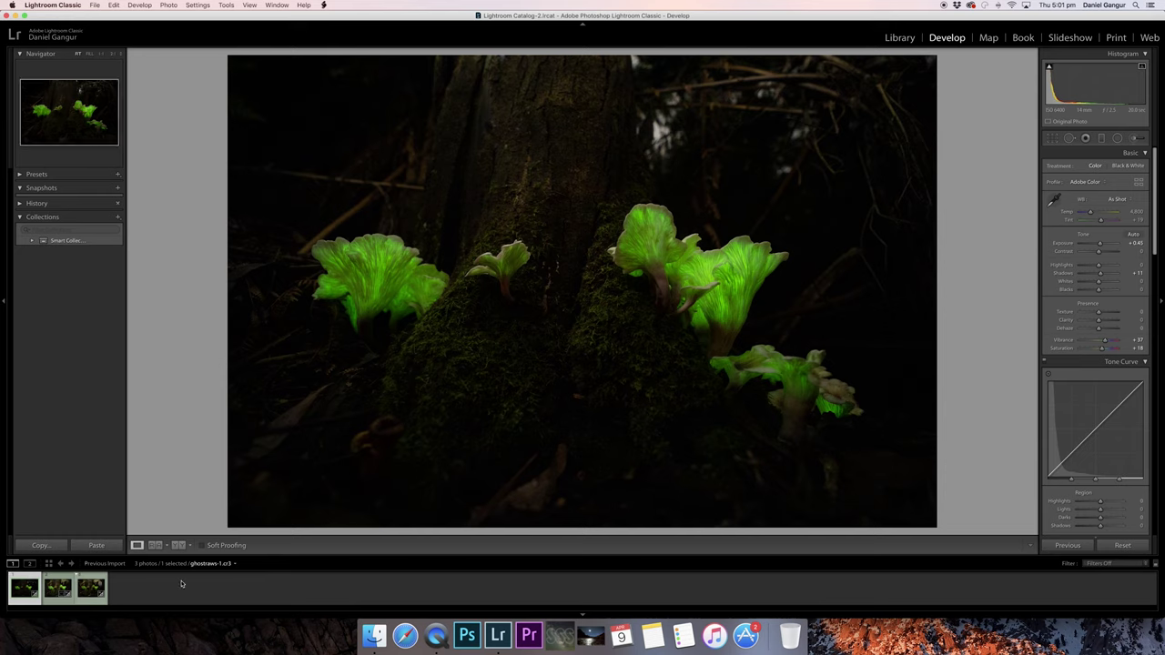
pyautogui.keyDown('super'); pyautogui.click(94, 569); pyautogui.keyUp('super')
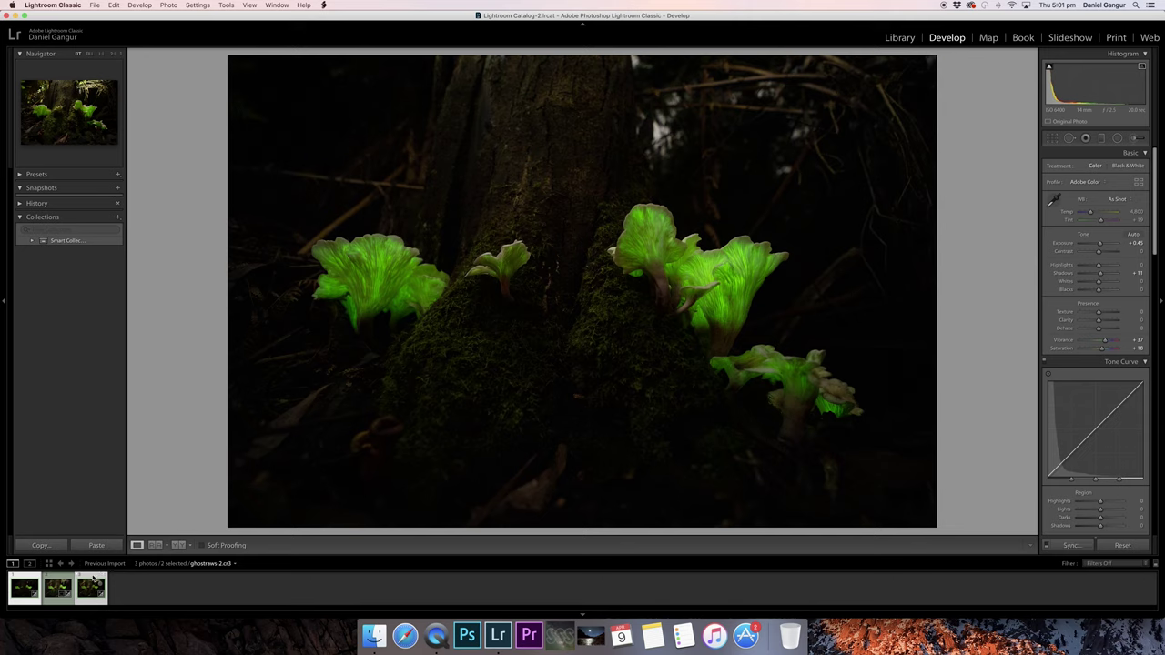
pyautogui.rightClick(93, 578)
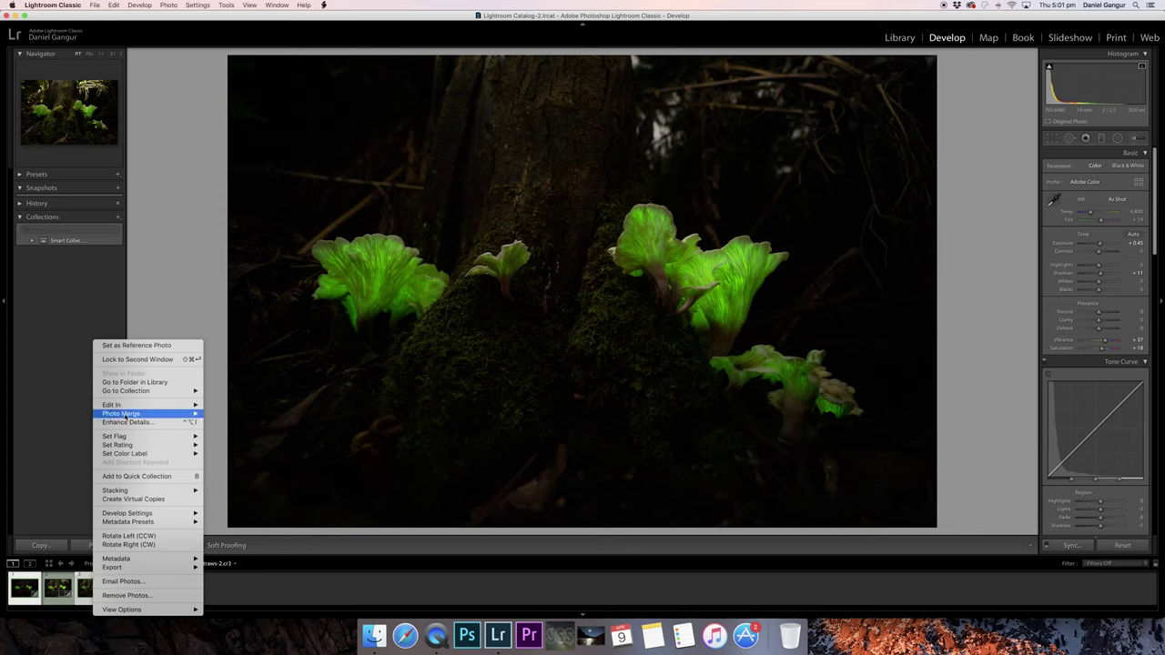
pyautogui.moveTo(126, 408)
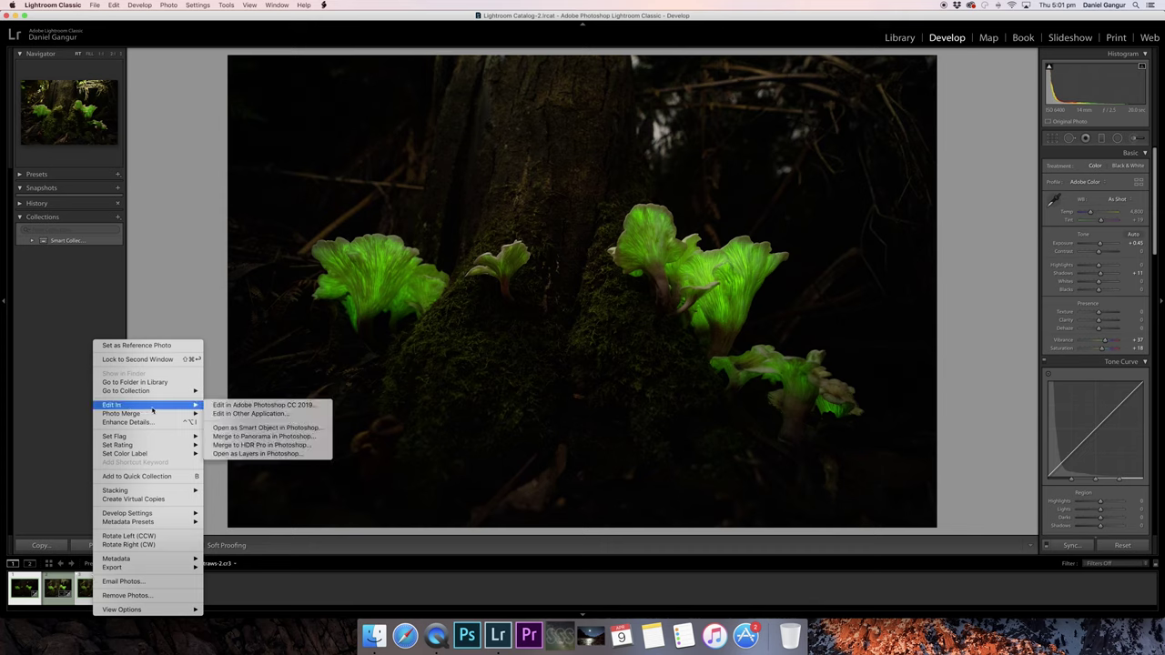
pyautogui.click(233, 455)
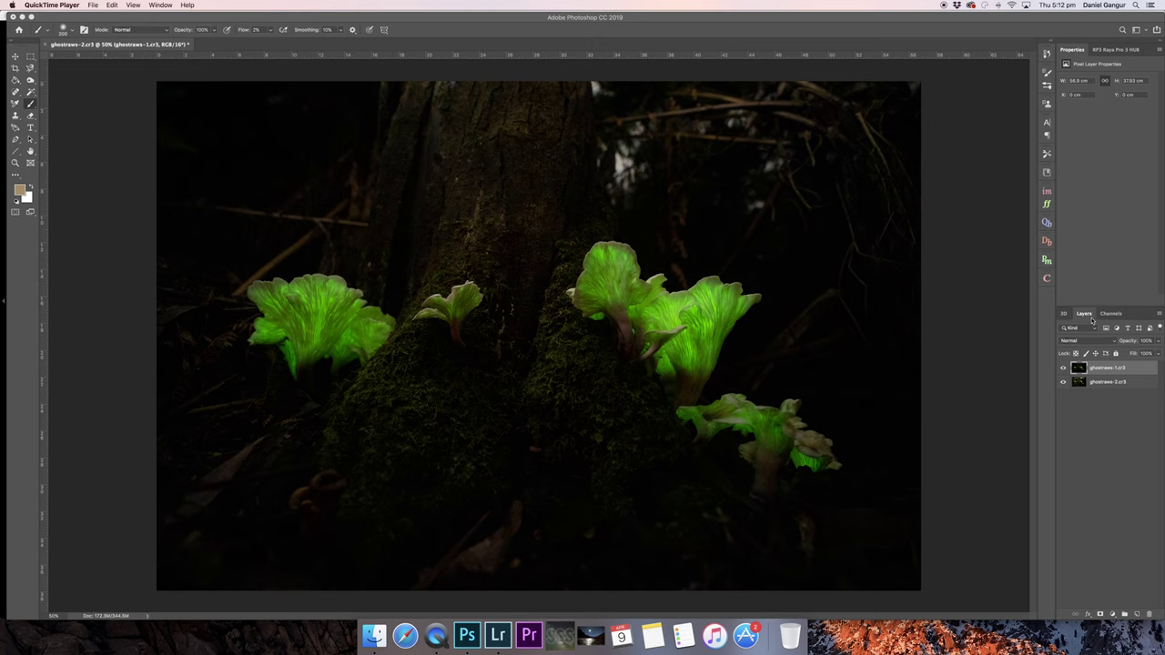
# Set the blend mode of the ghostraws-1.cr3 layer to Lighten
pyautogui.click(1111, 340)
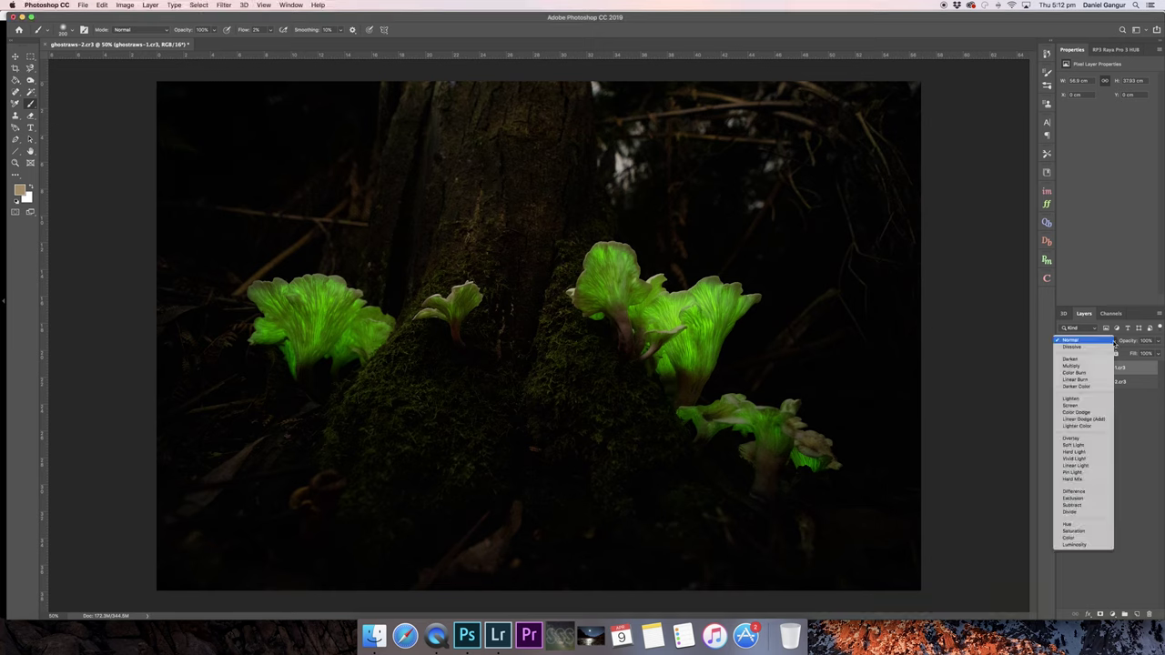
pyautogui.click(1070, 399)
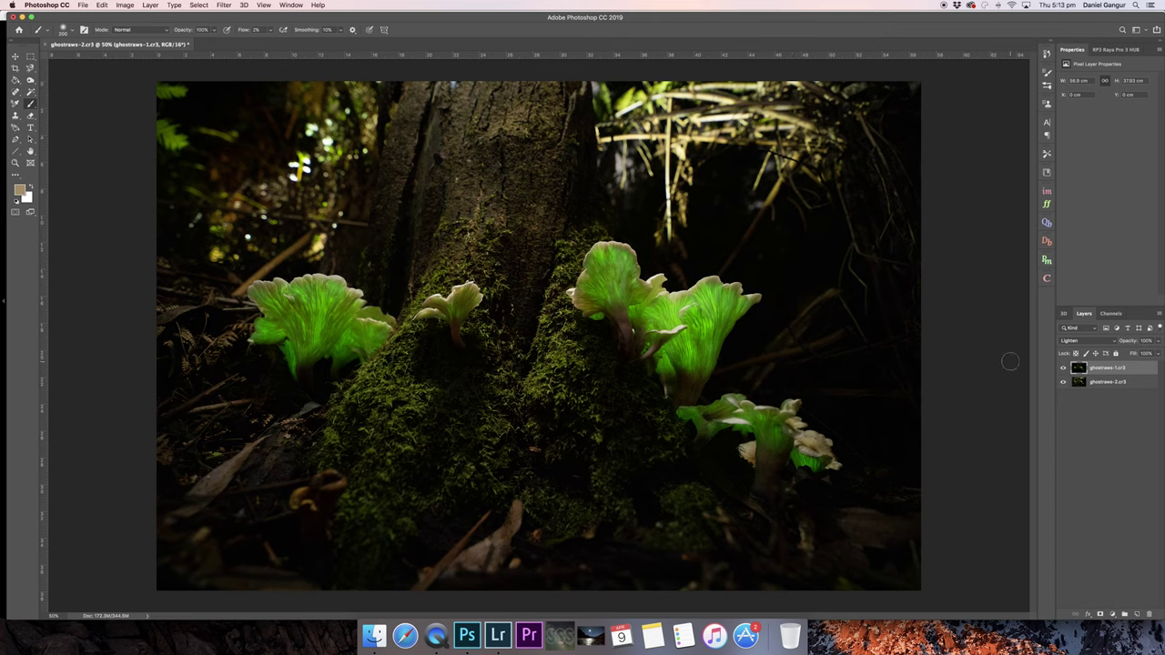
# Compare the blend with the ghostraws-1.cr3 layer hidden and shown, and flatten the two layers
pyautogui.click(1063, 369)
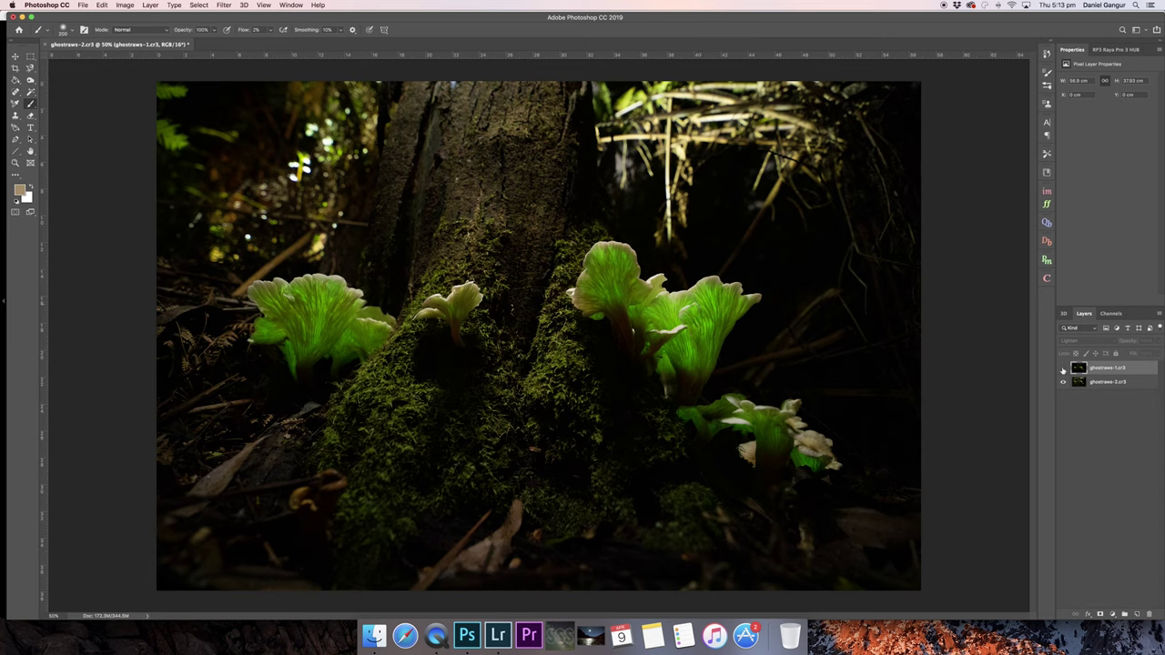
pyautogui.click(1063, 370)
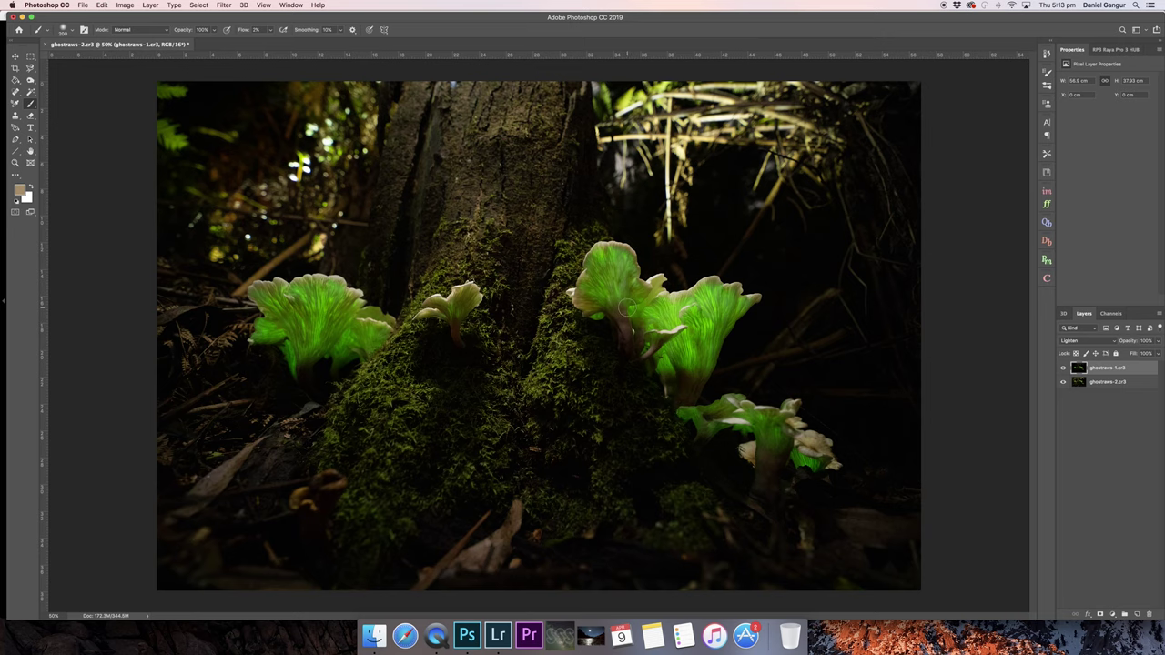
pyautogui.moveTo(630, 315); pyautogui.dragTo(661, 333)
pyautogui.click(151, 5)
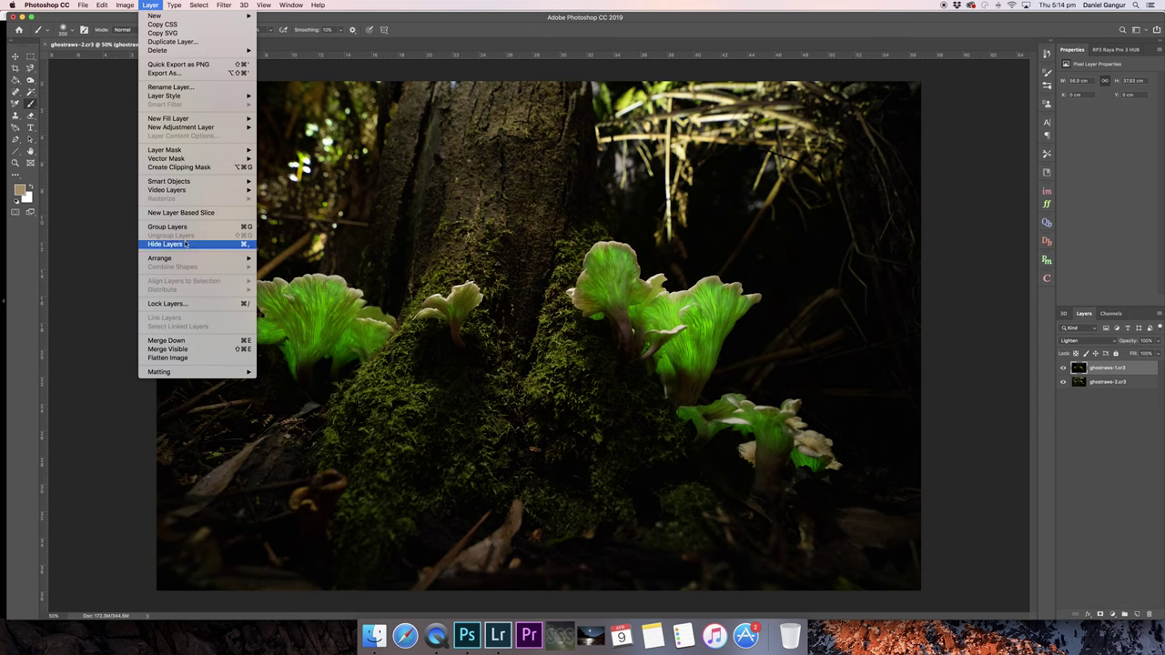
pyautogui.click(167, 358)
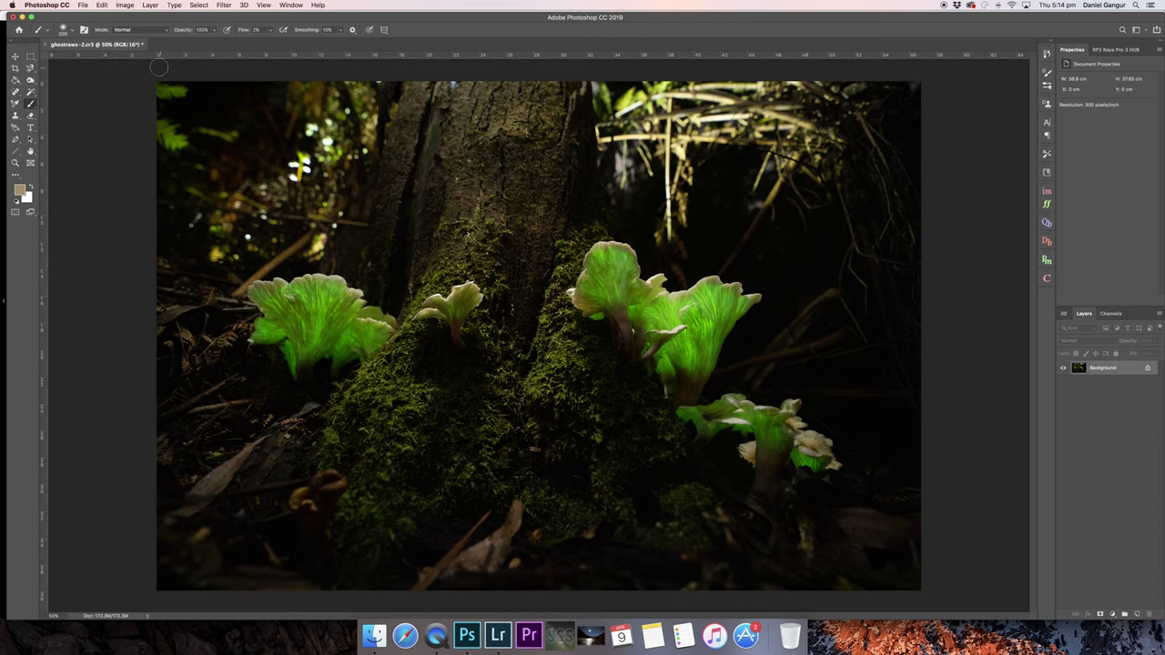
# Duplicate the Background layer under the name Background copy
pyautogui.click(150, 5)
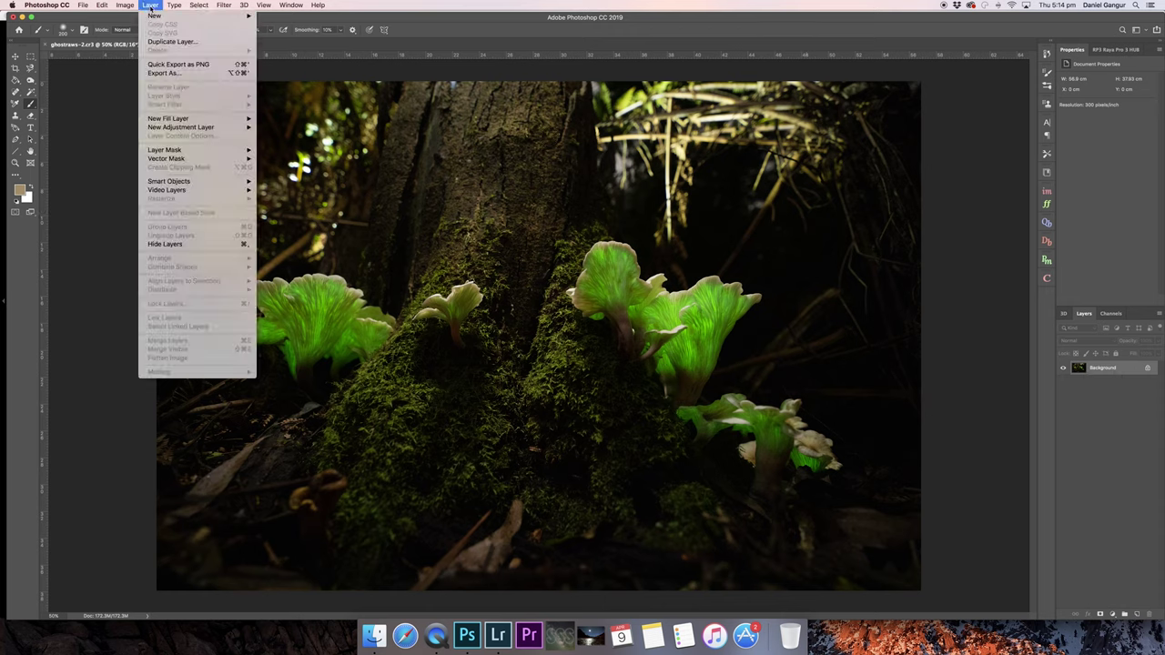
pyautogui.click(156, 42)
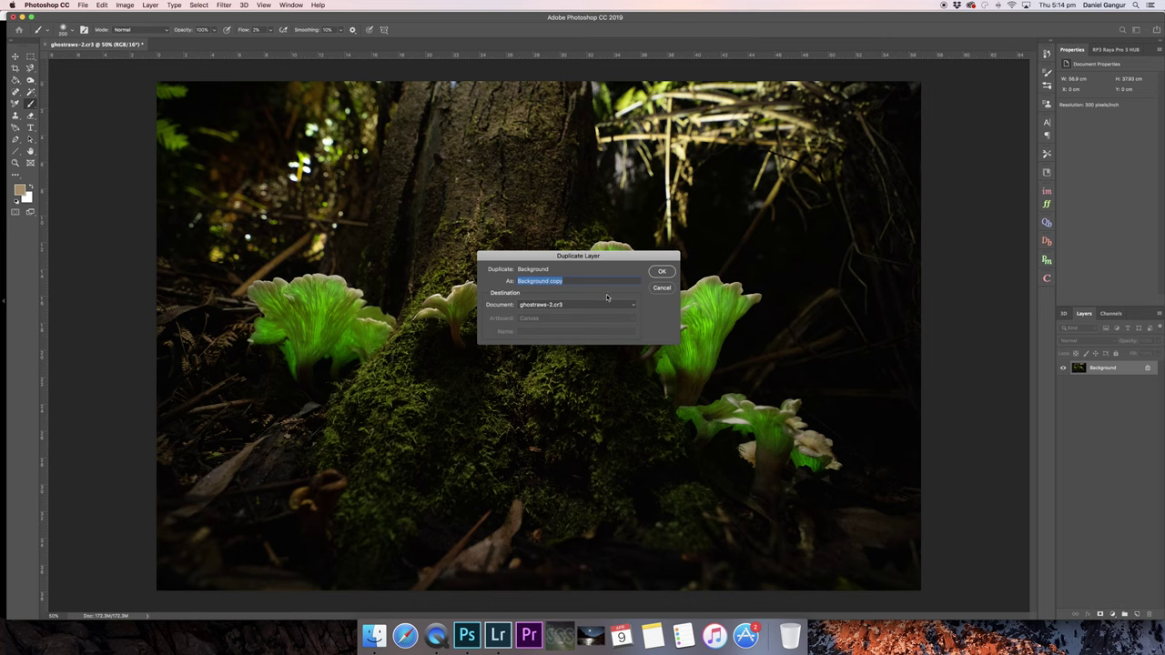
pyautogui.click(662, 271)
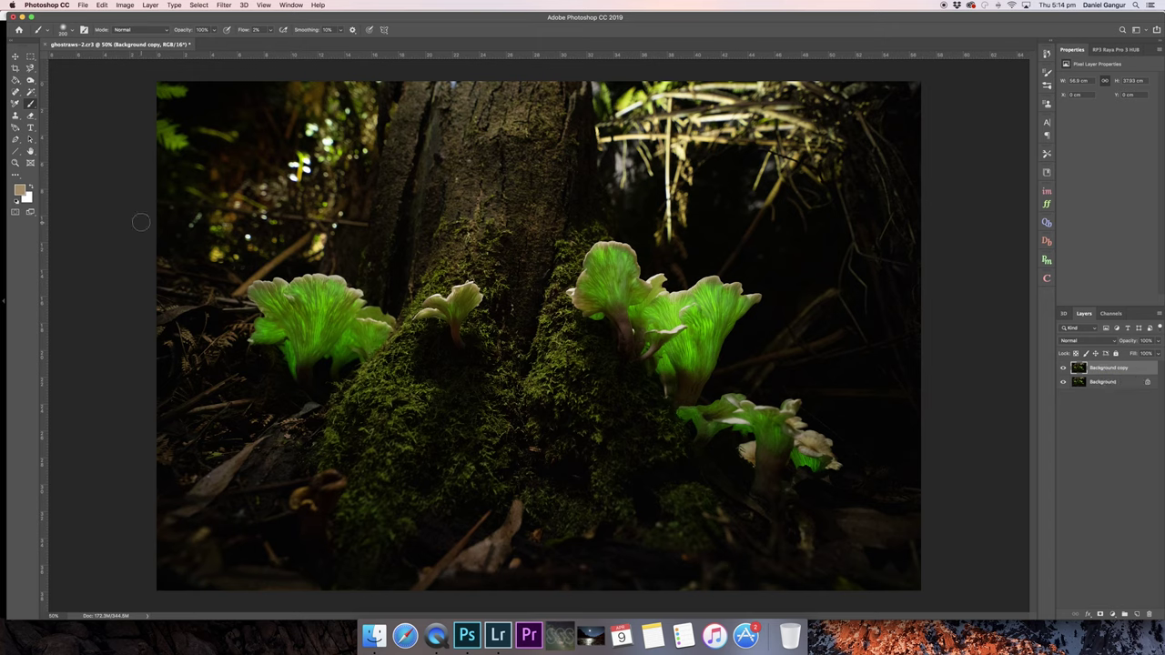
# Examine the moss and mushrooms across the image at 100% magnification for noise and hot pixels
pyautogui.click(17, 166)
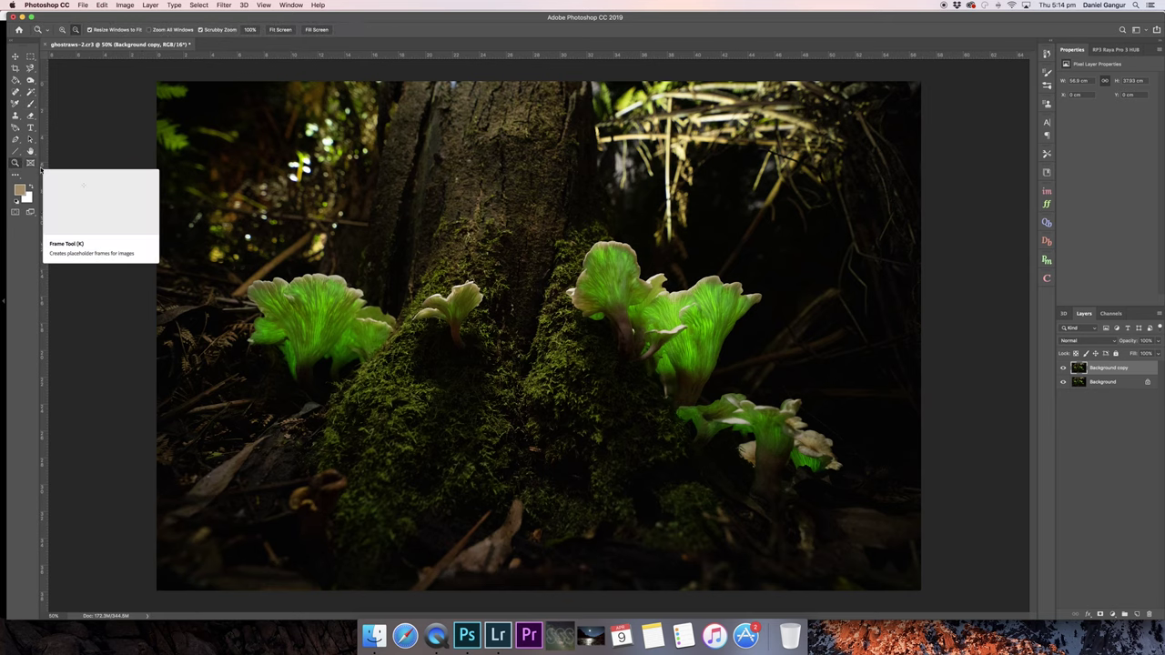
pyautogui.press('alt')
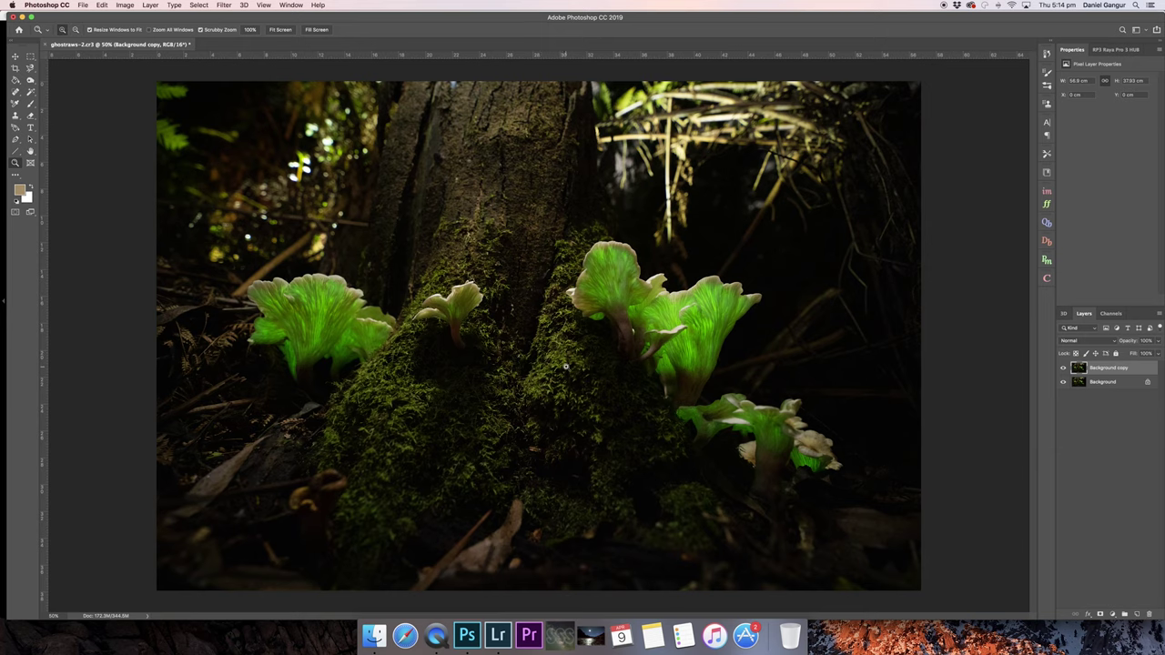
pyautogui.click(601, 351)
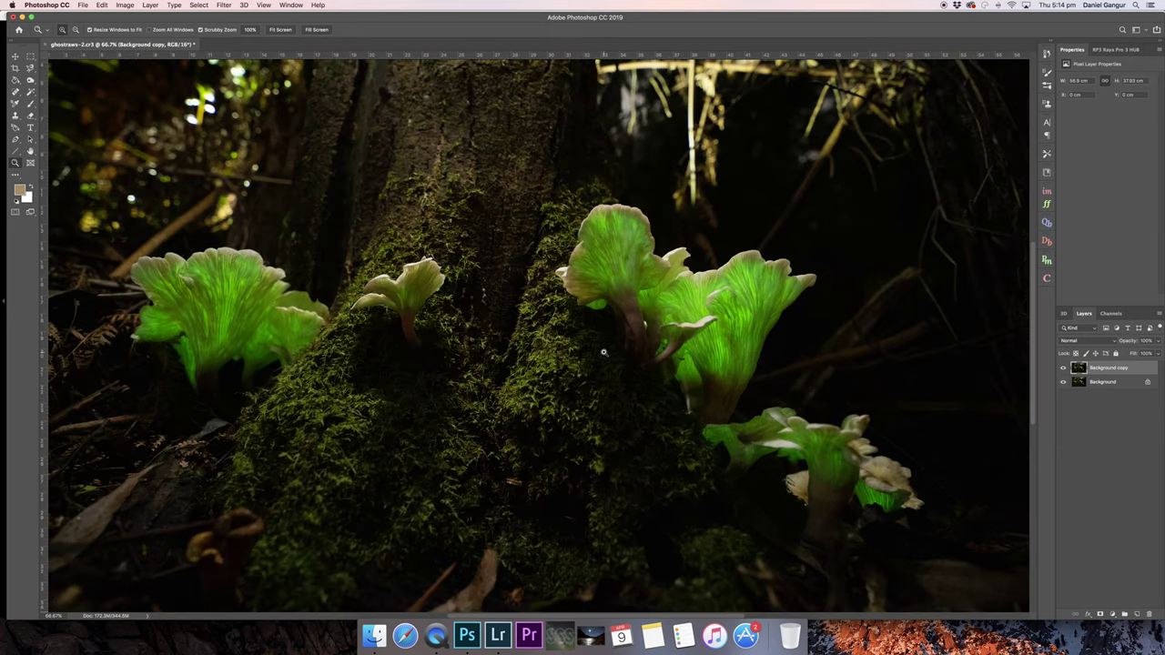
pyautogui.click(601, 351)
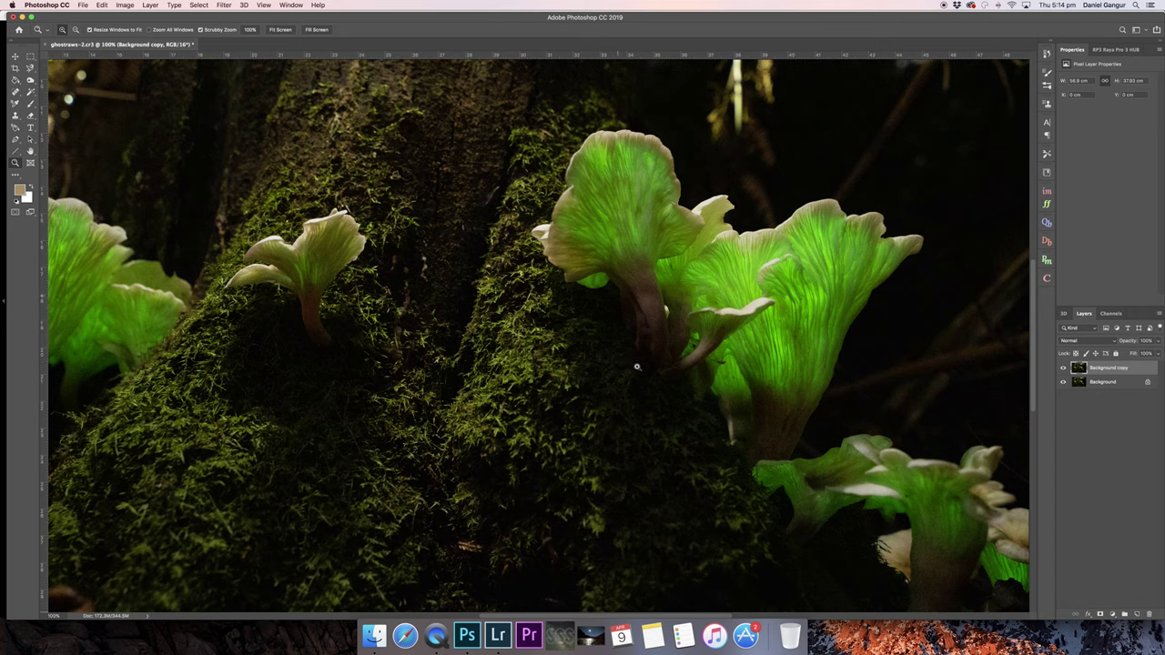
pyautogui.press('alt')
pyautogui.scroll(-1, 688, 438)
pyautogui.scroll(-5, 688, 438)
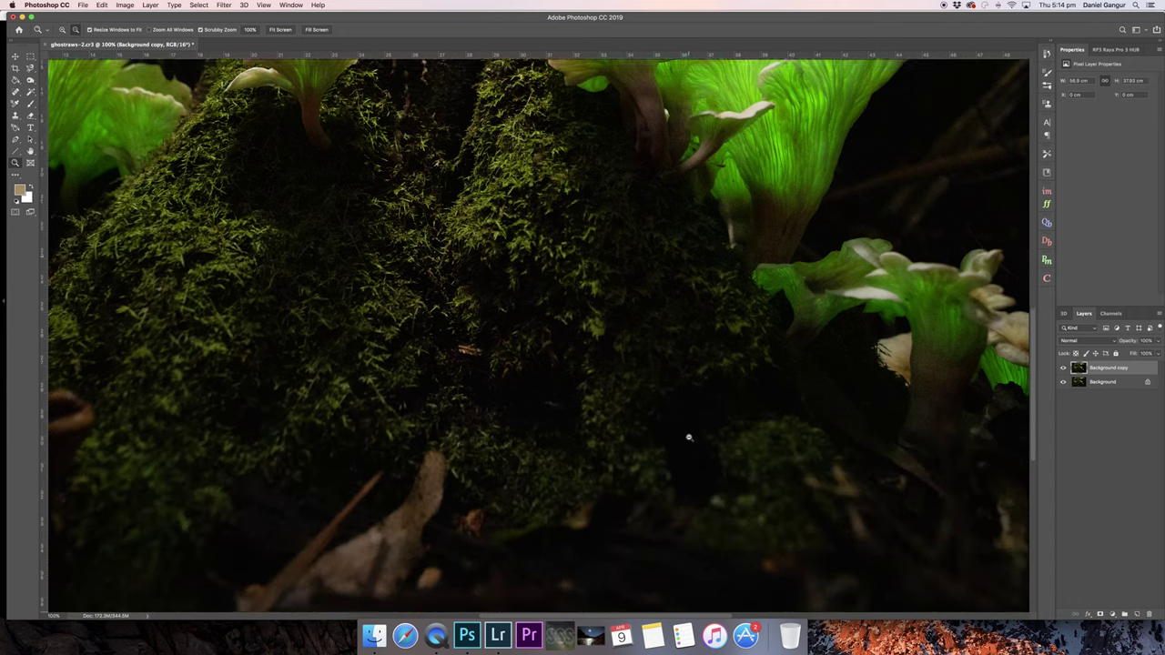
pyautogui.scroll(4, 688, 437)
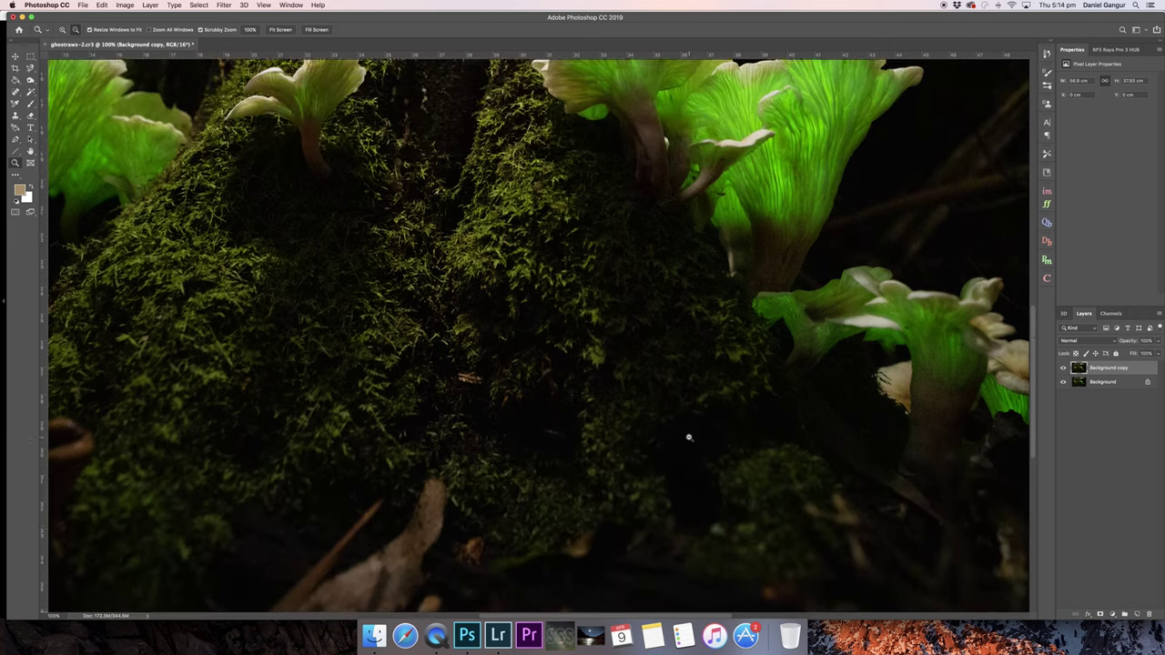
pyautogui.scroll(1, 689, 437)
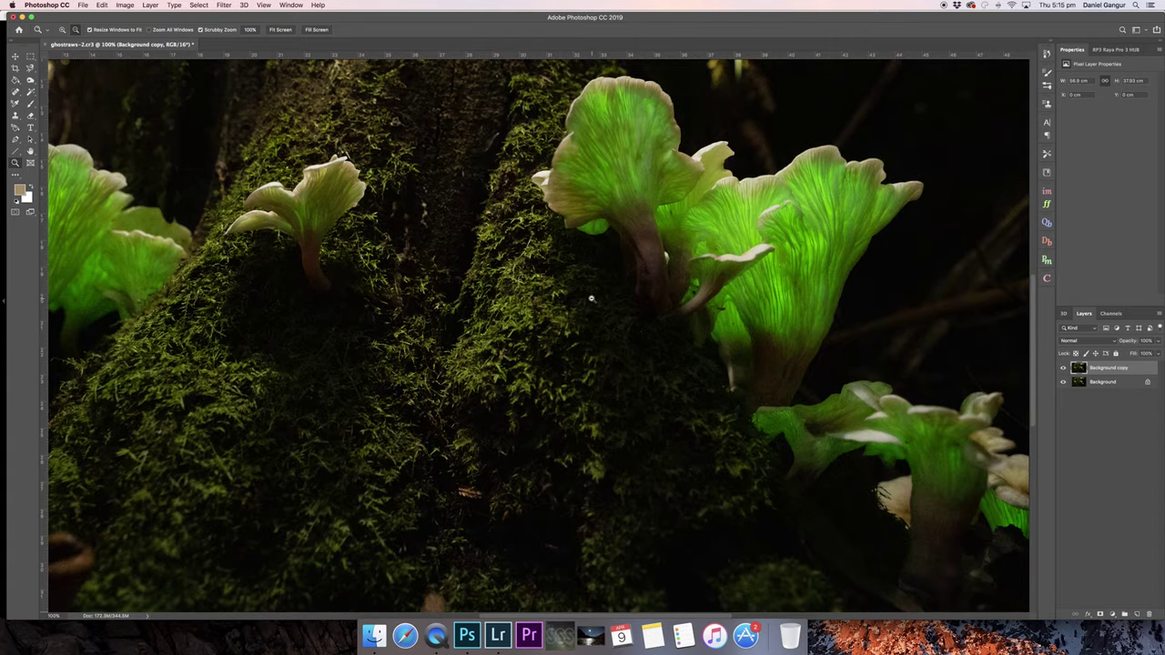
pyautogui.scroll(2, 591, 297)
pyautogui.hscroll(-4, 591, 298)
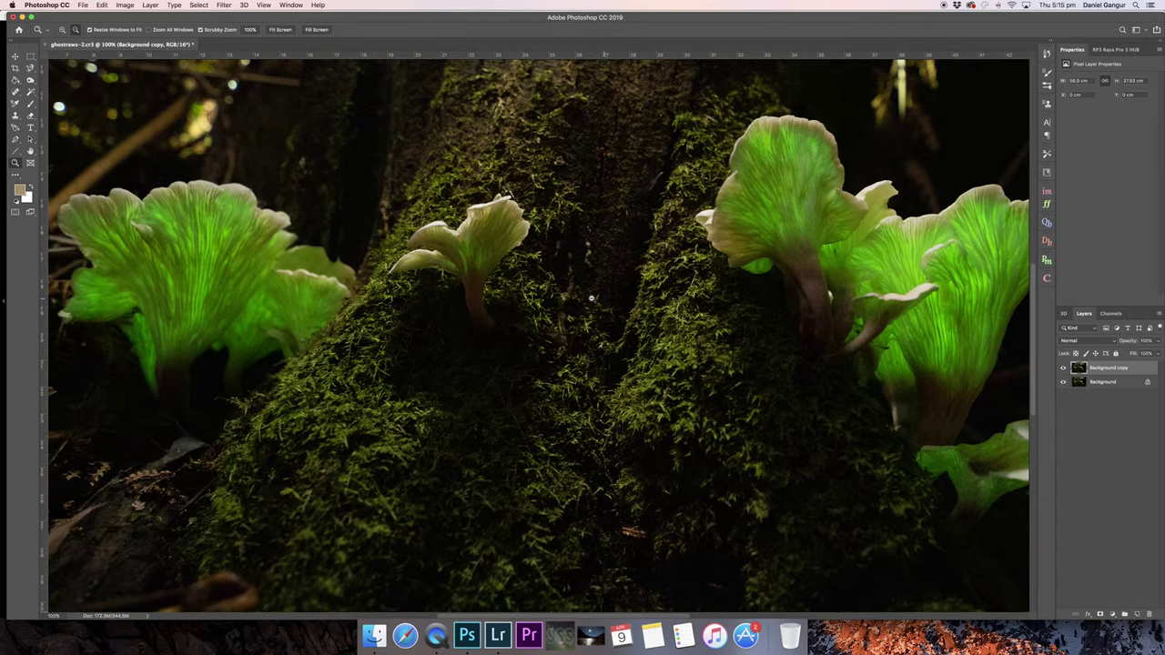
pyautogui.hscroll(3, 591, 298)
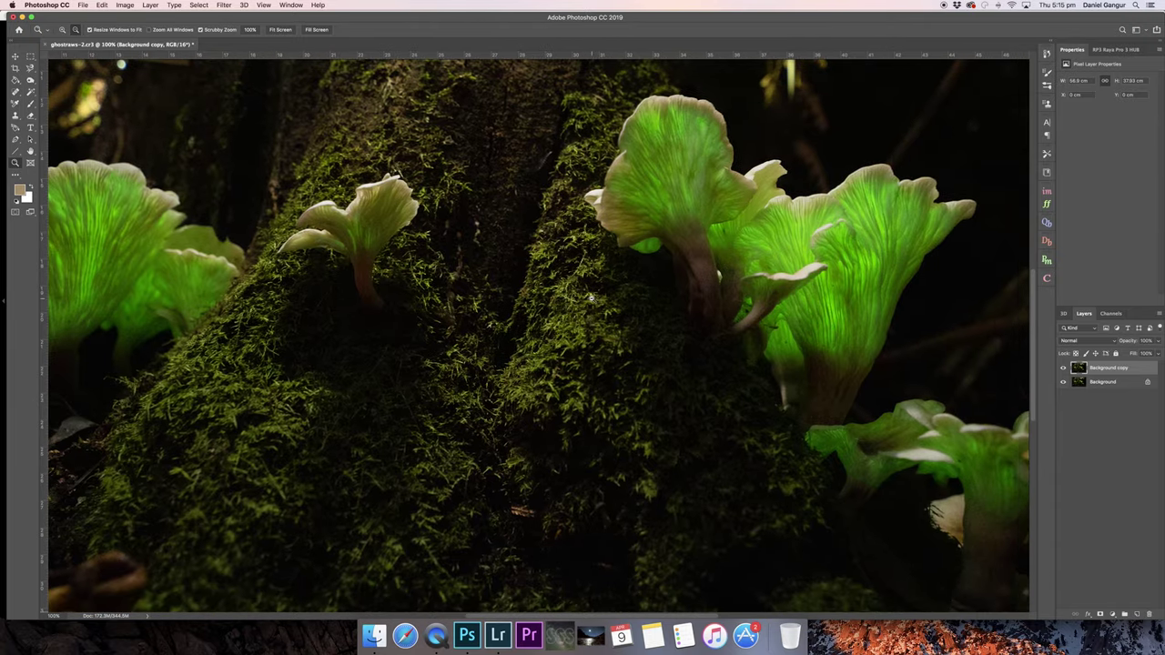
pyautogui.scroll(1, 590, 298)
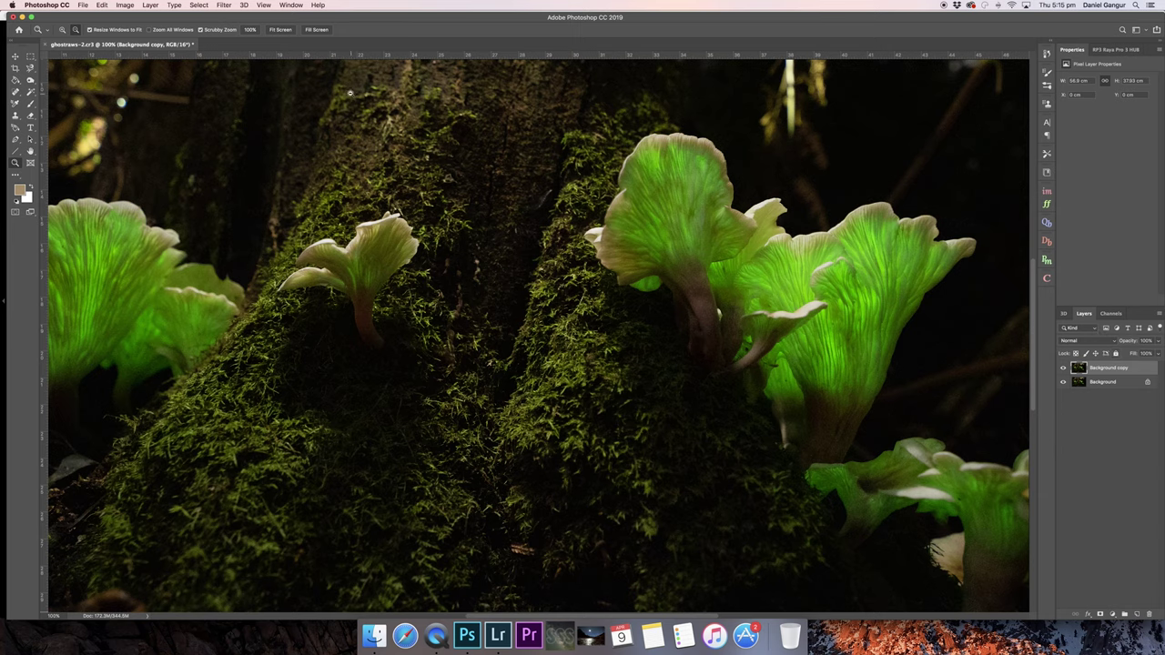
# Apply the Dust & Scratches filter to the Background copy layer with a radius of 2 pixels and a moderately raised threshold
pyautogui.click(224, 5)
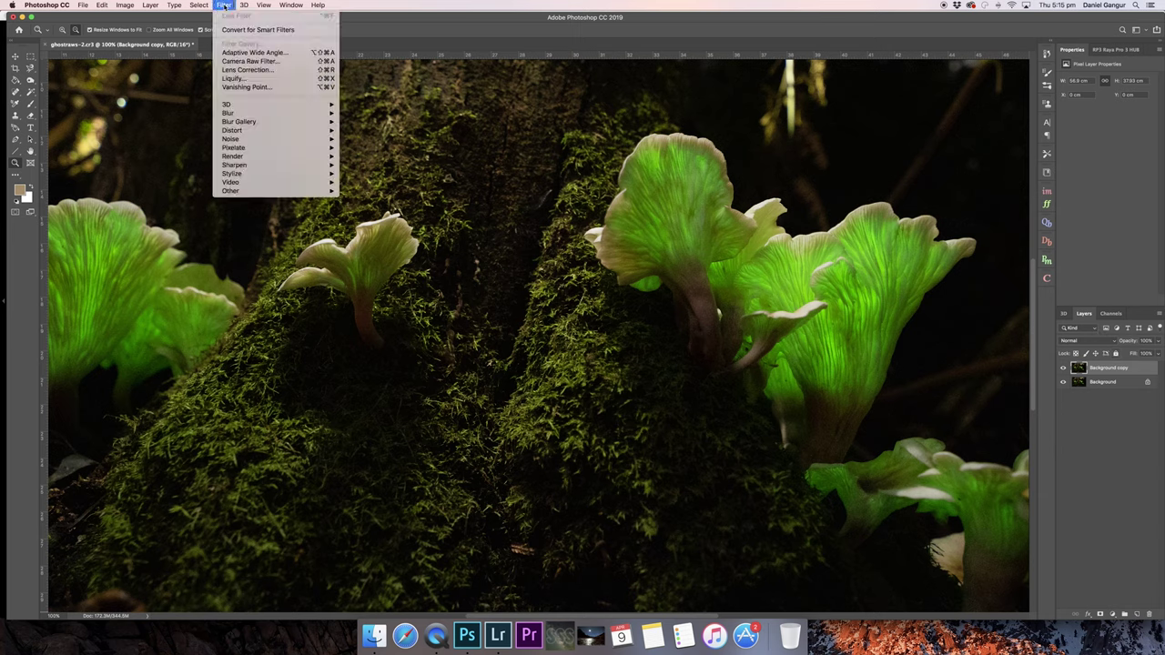
pyautogui.moveTo(264, 140)
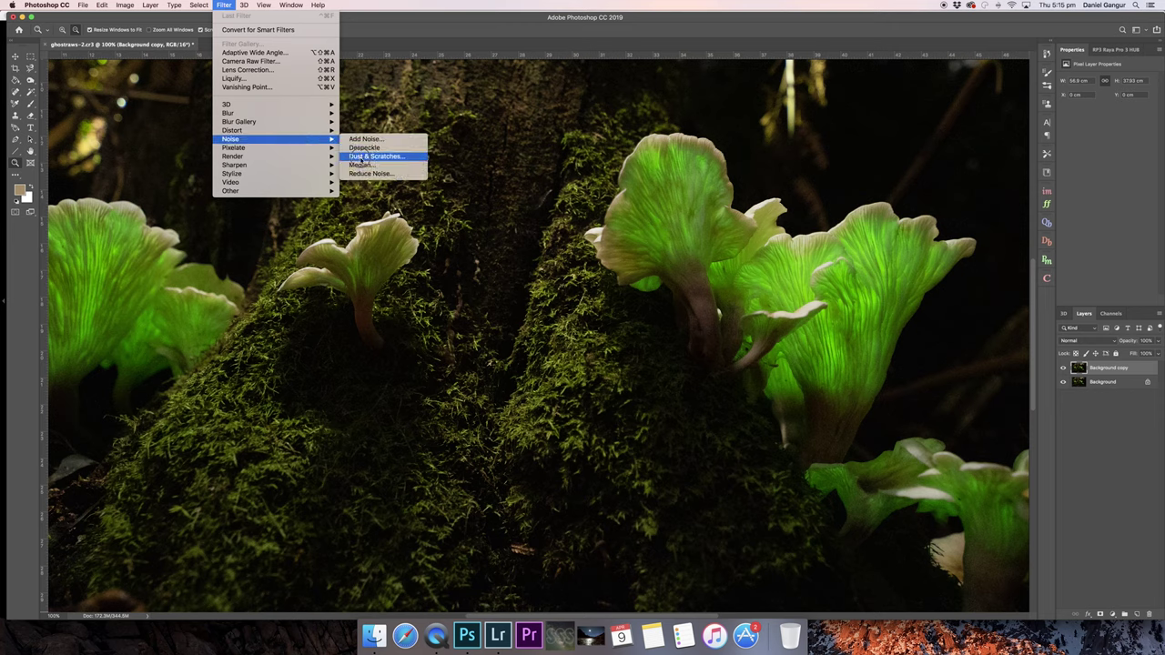
pyautogui.click(361, 156)
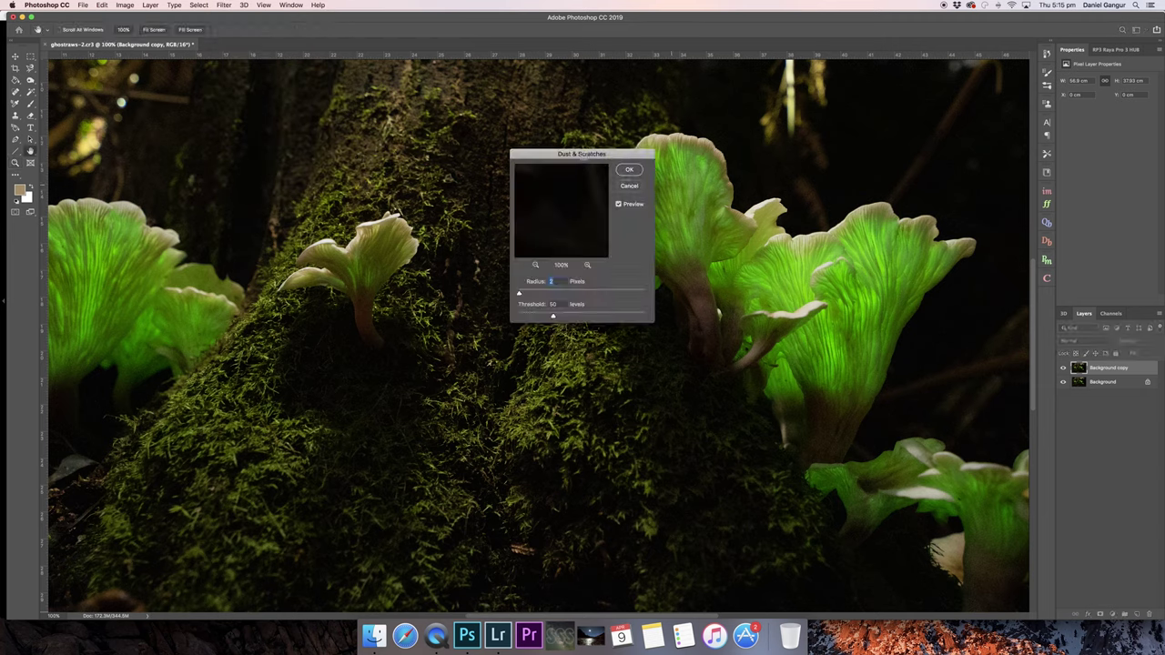
pyautogui.moveTo(550, 154); pyautogui.dragTo(501, 148)
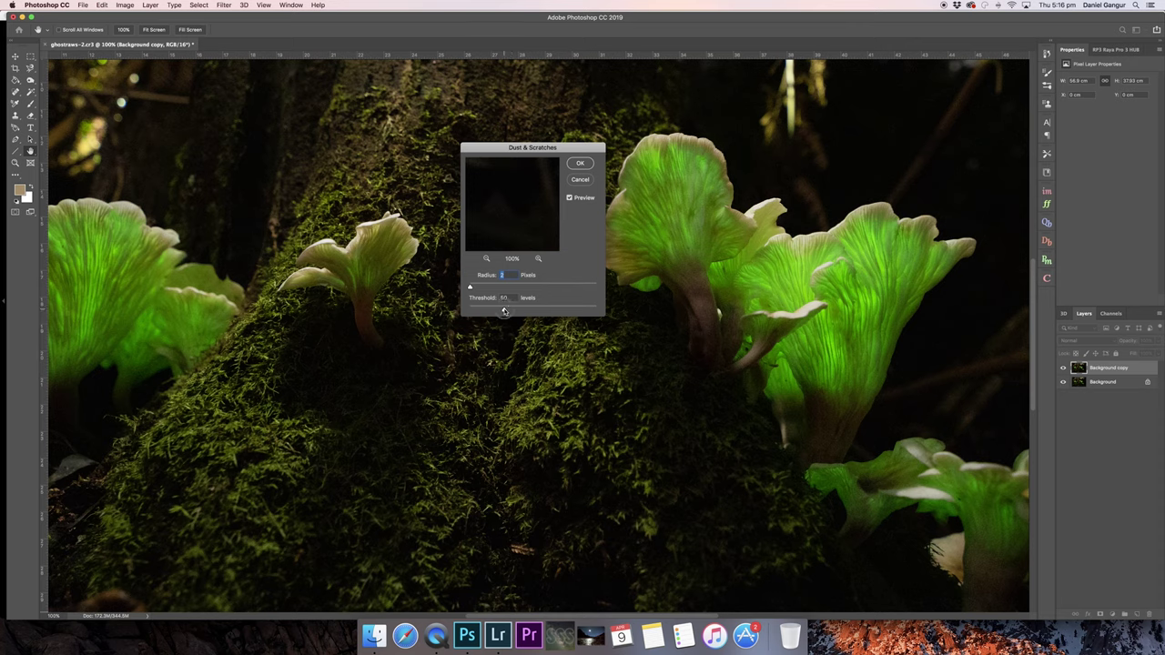
pyautogui.moveTo(503, 311); pyautogui.dragTo(600, 314)
pyautogui.moveTo(595, 311); pyautogui.dragTo(469, 310)
pyautogui.moveTo(470, 310); pyautogui.dragTo(541, 312)
pyautogui.moveTo(541, 312); pyautogui.dragTo(522, 312)
pyautogui.click(580, 164)
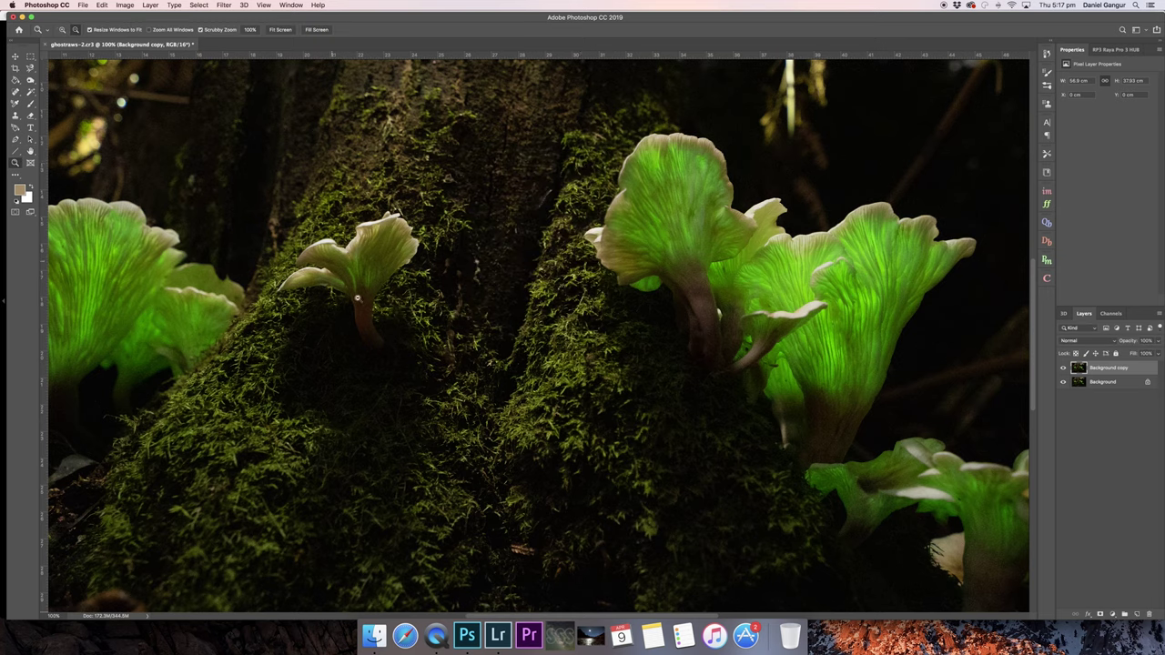
# Flatten the filtered Background copy and the Background into a single layer
pyautogui.keyDown('alt'); pyautogui.click(542, 369); pyautogui.keyUp('alt')
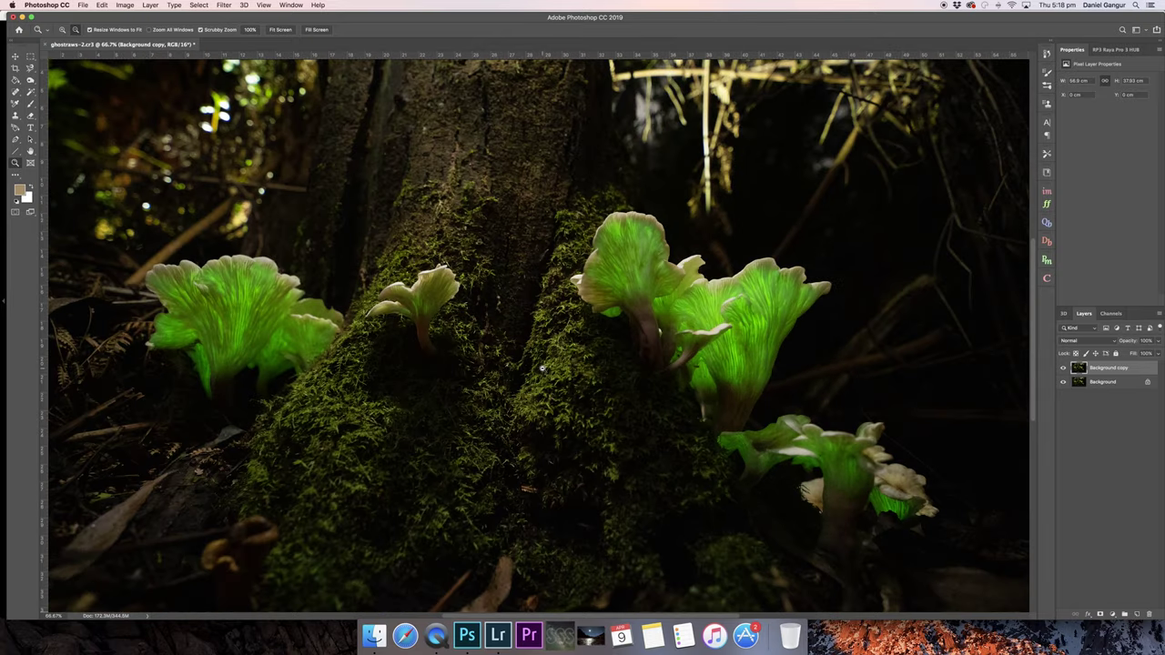
pyautogui.scroll(2, 543, 369)
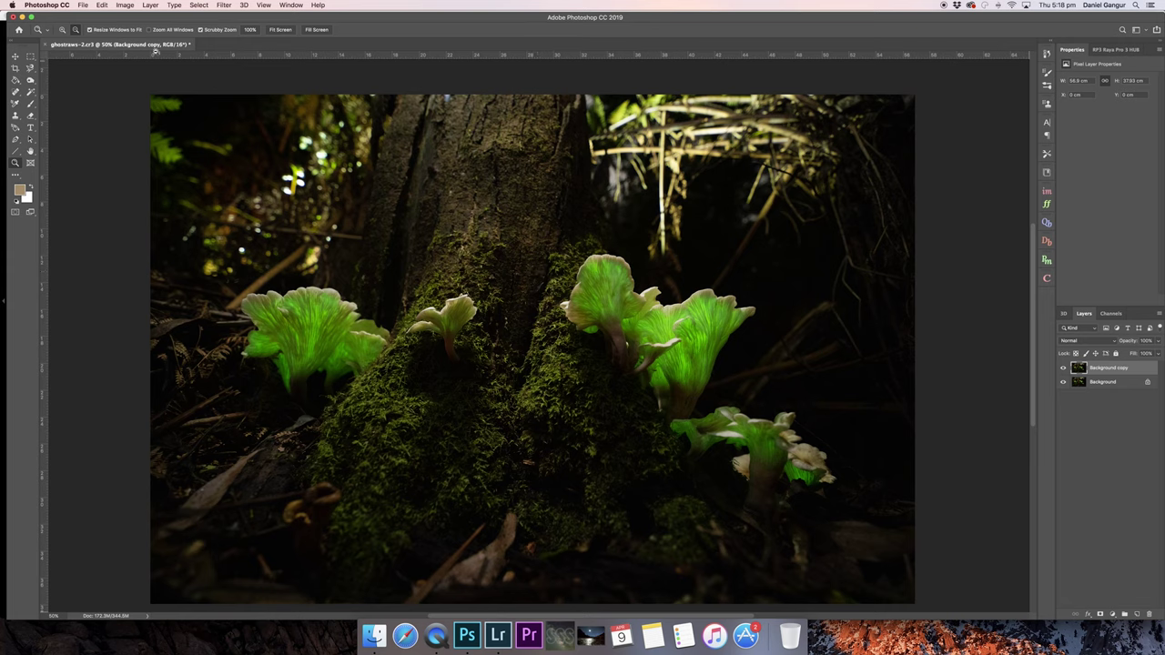
pyautogui.click(150, 5)
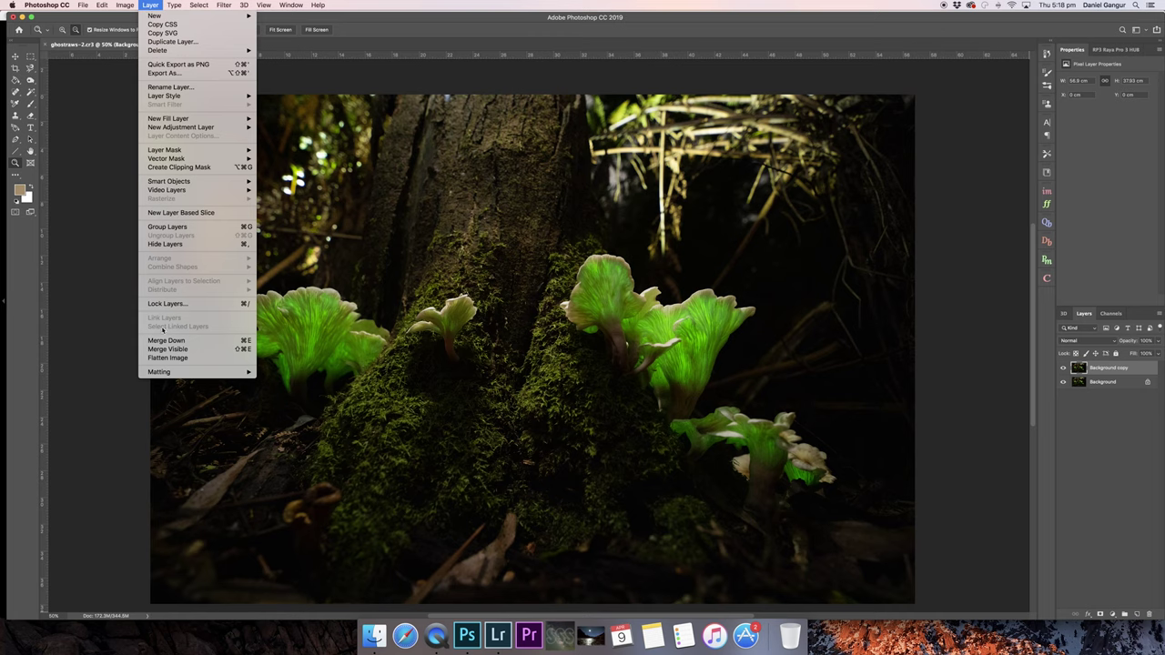
pyautogui.click(173, 358)
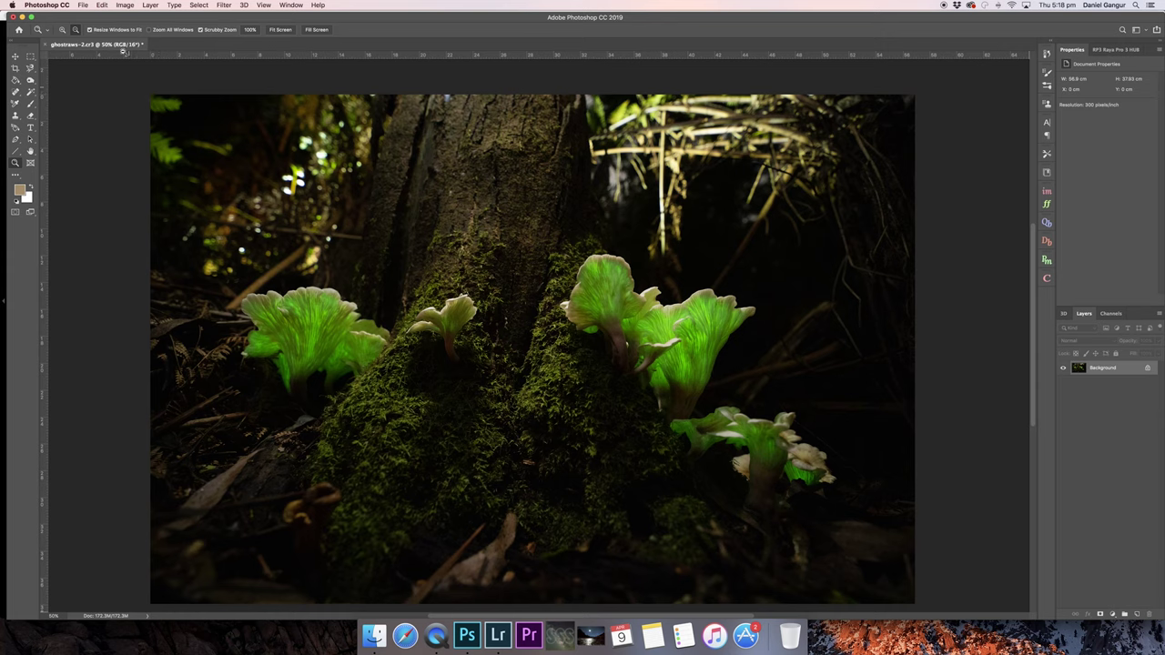
# Save the flattened image in Photoshop format as Ghost1.psd in the ghost fungus tutorial folder
pyautogui.click(83, 5)
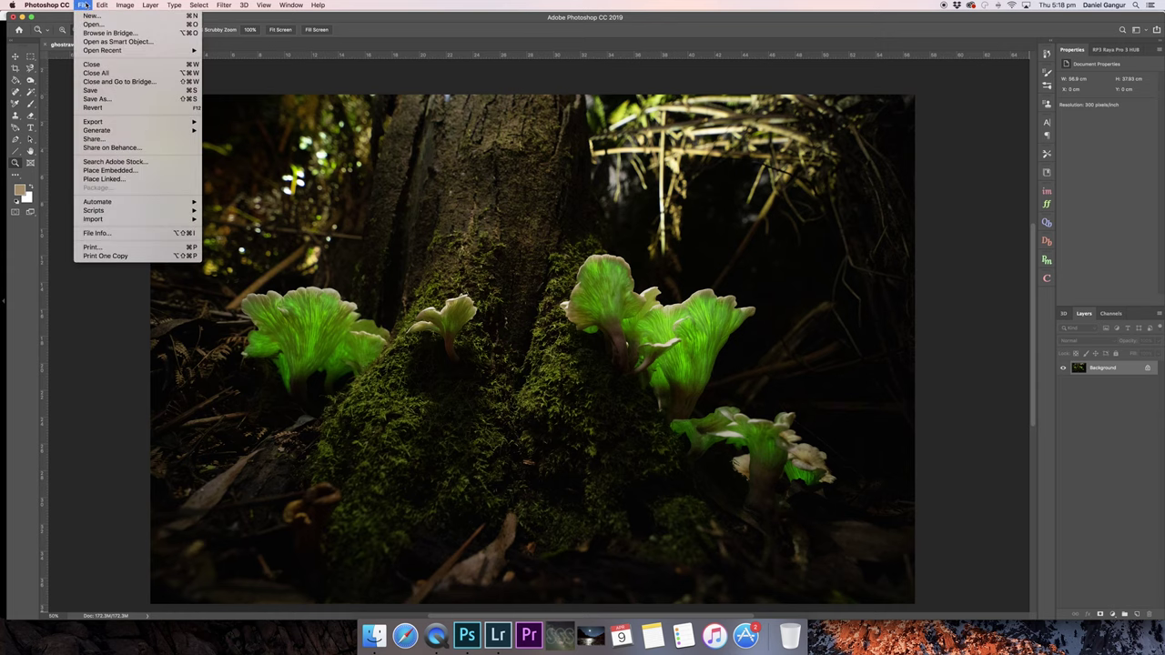
pyautogui.click(91, 98)
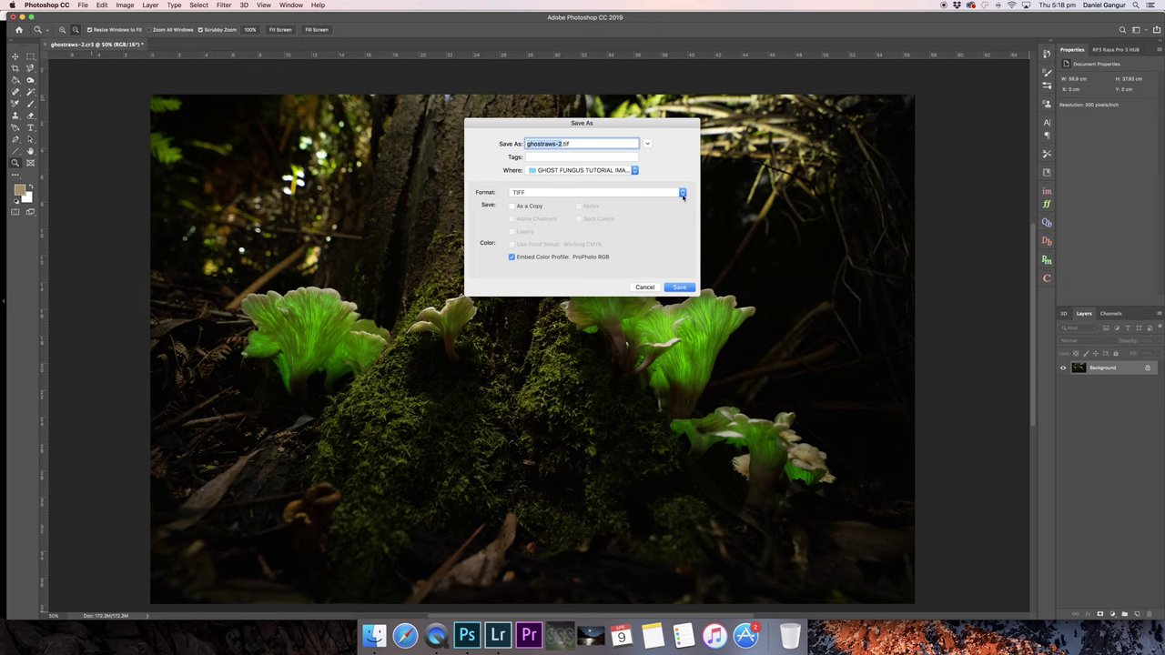
pyautogui.click(683, 194)
pyautogui.click(538, 87)
pyautogui.write('Ghost1.psd')
pyautogui.click(680, 288)
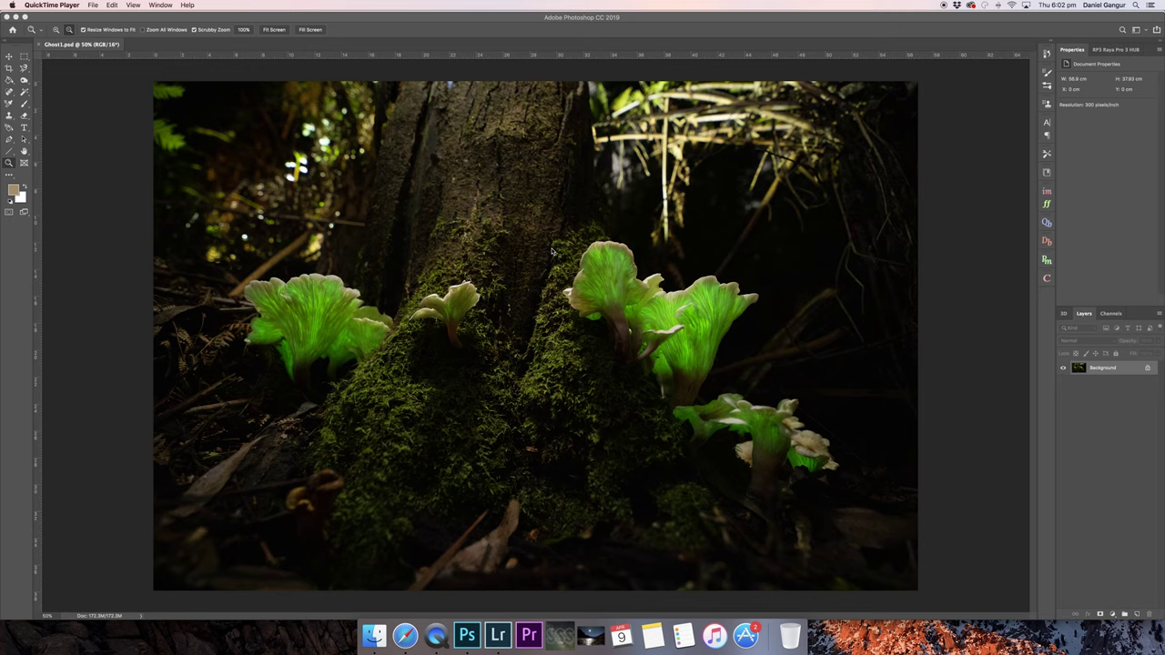
# Switch to Lightroom and sharpen Ghost1.psd with an Amount of 8 and a Masking of 83
pyautogui.click(17, 18)
pyautogui.click(16, 18)
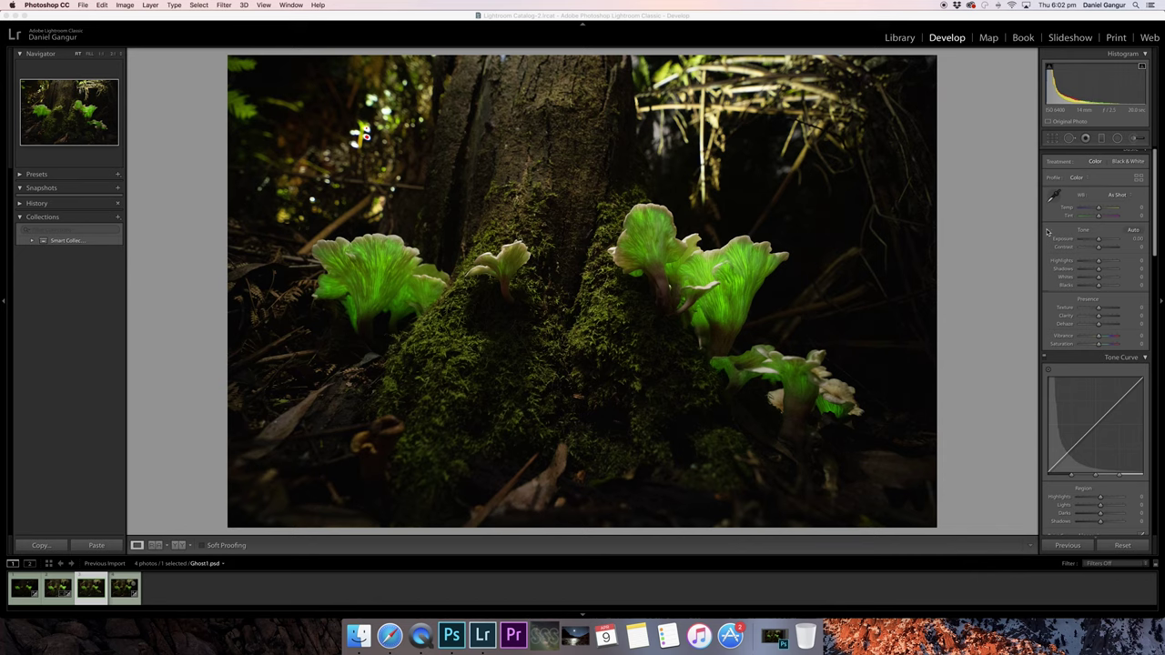
pyautogui.scroll(-3, 1053, 231)
pyautogui.scroll(-8, 1047, 232)
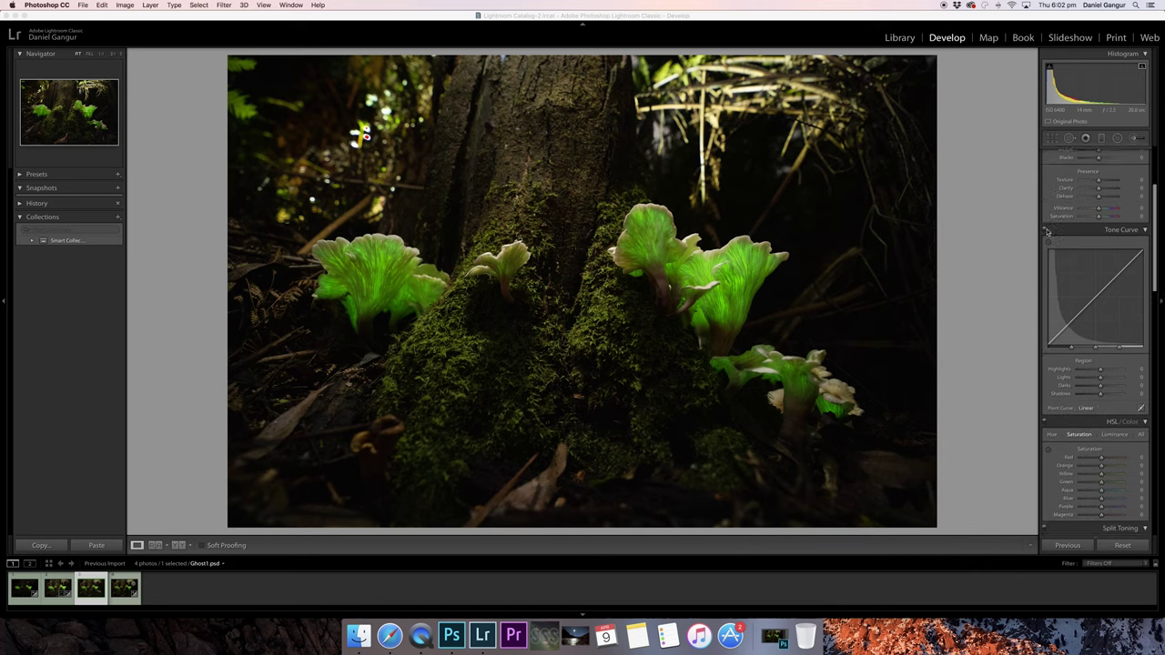
pyautogui.scroll(-7, 1050, 235)
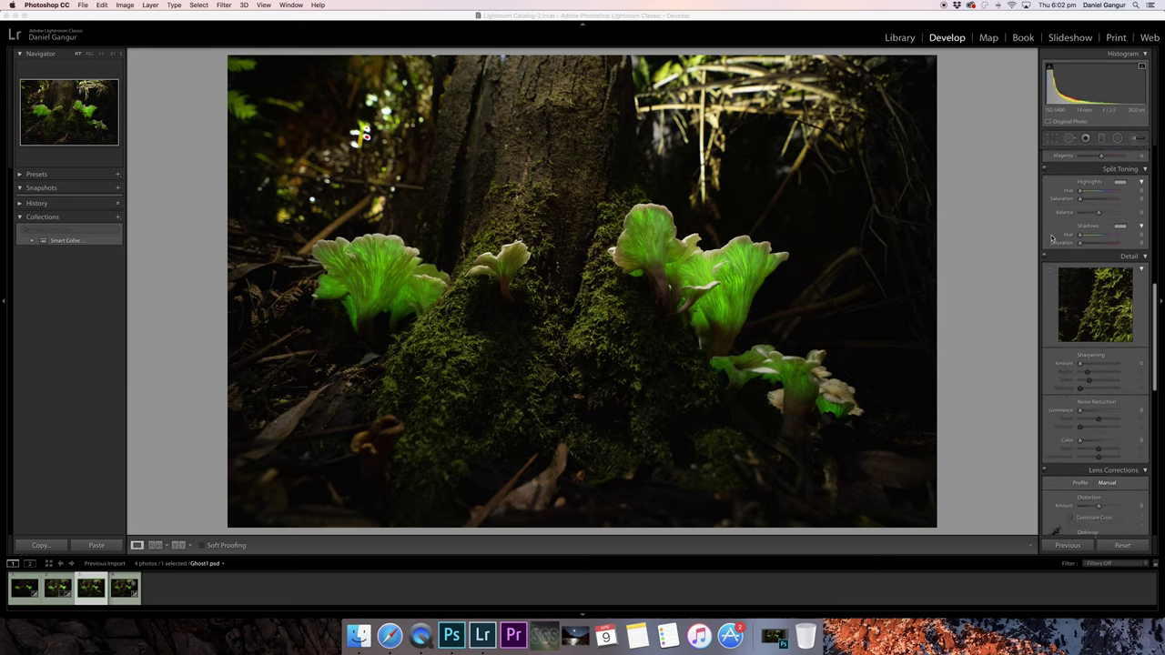
pyautogui.click(1081, 365)
pyautogui.moveTo(1081, 365); pyautogui.dragTo(1082, 365)
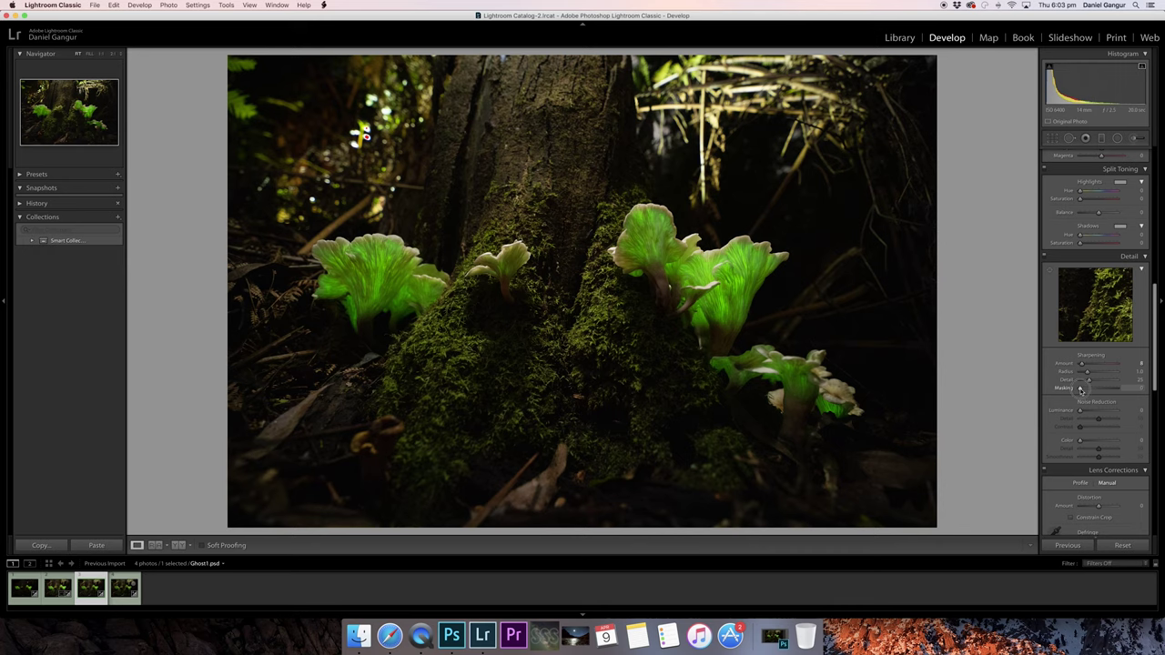
pyautogui.moveTo(1080, 390); pyautogui.dragTo(1110, 390)
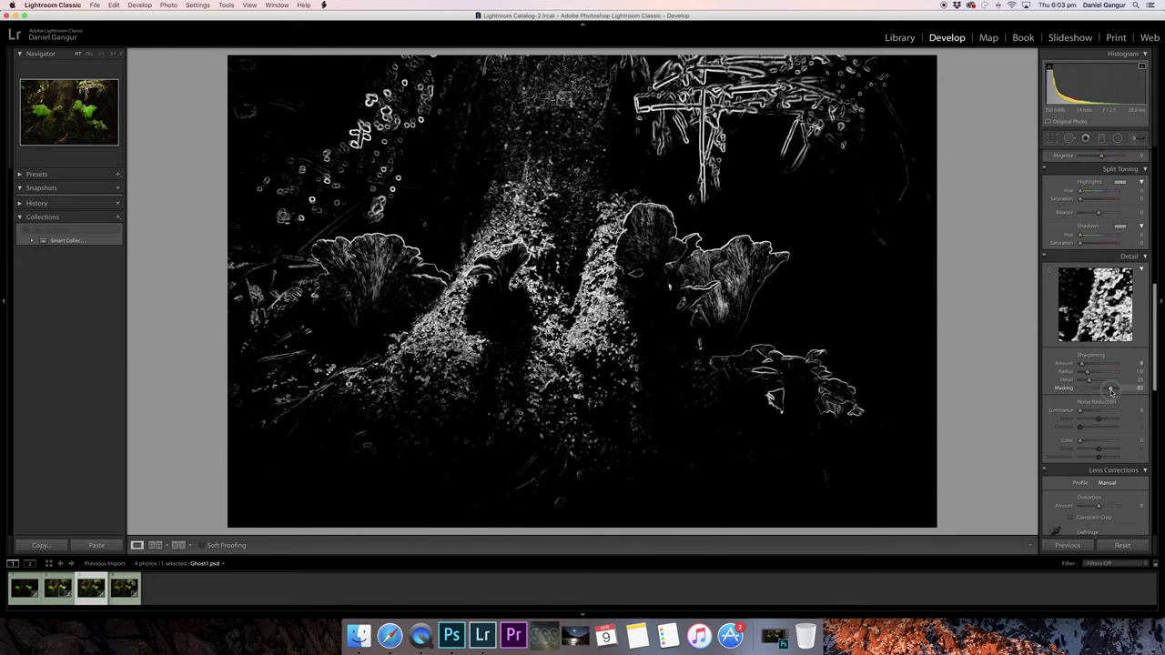
pyautogui.moveTo(1110, 389); pyautogui.dragTo(1110, 390)
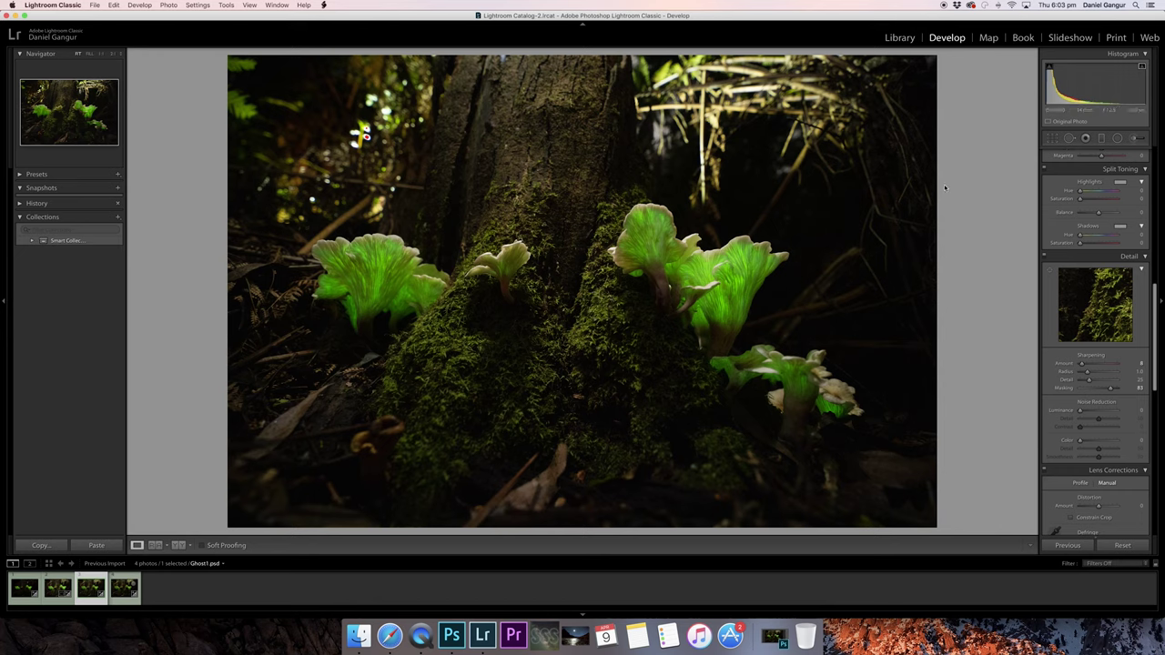
# Crop the photo slightly at its Original aspect ratio, trimming its right side and thin strips along its top and bottom edges
pyautogui.click(1053, 139)
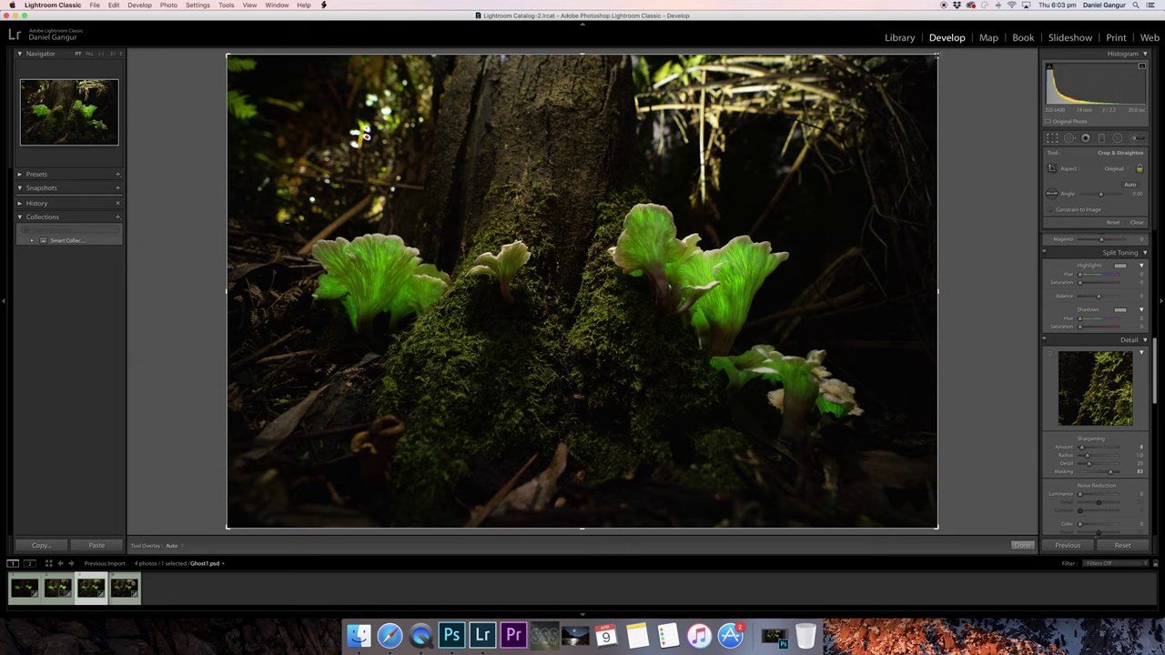
pyautogui.click(1128, 169)
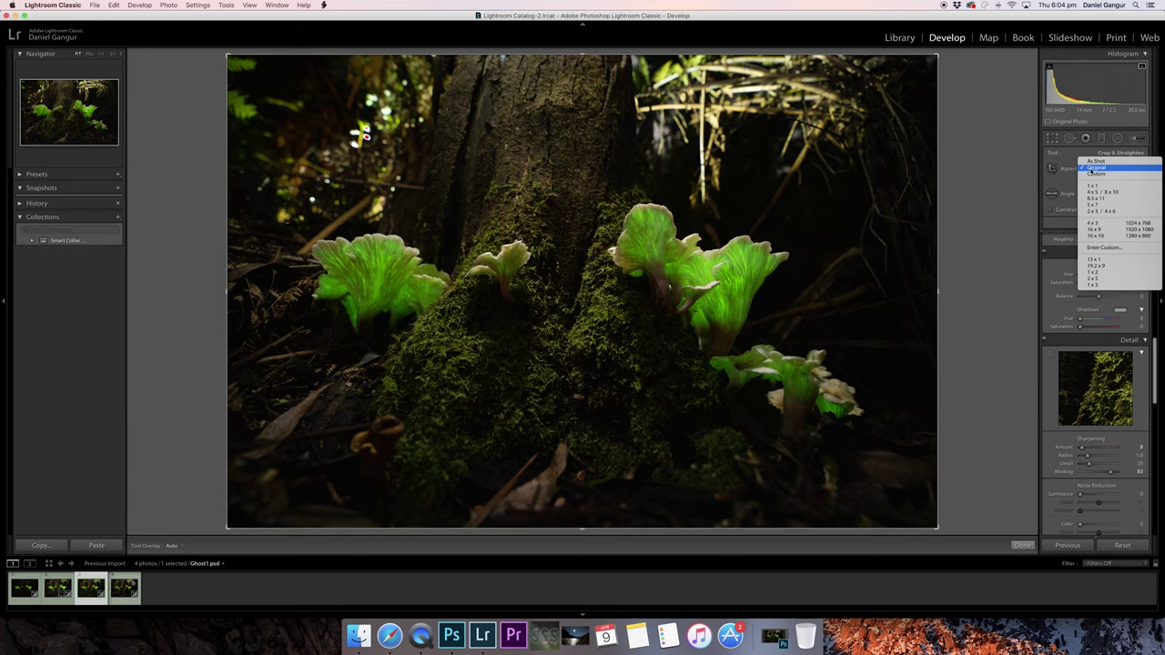
pyautogui.click(1091, 169)
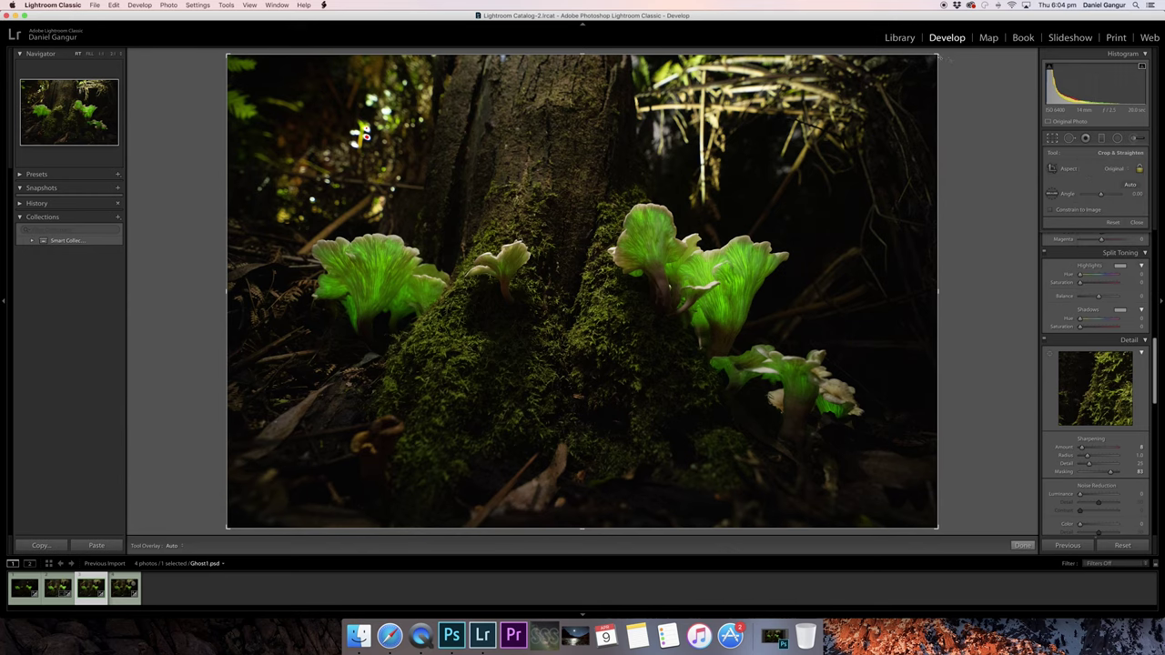
pyautogui.moveTo(937, 56); pyautogui.dragTo(924, 63)
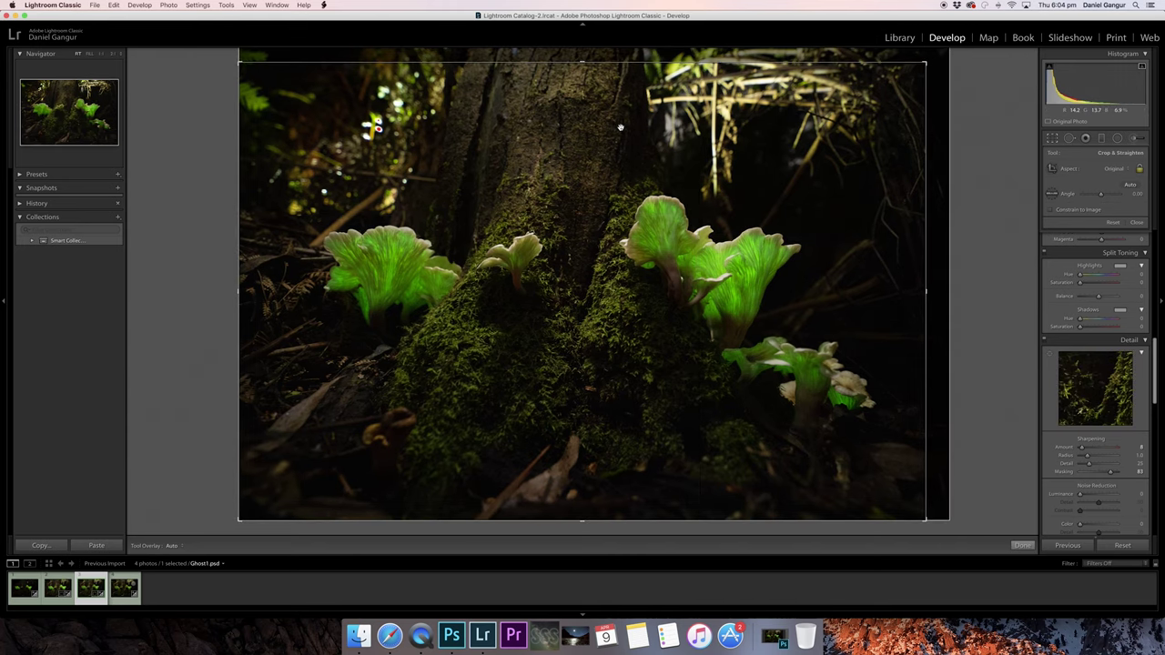
pyautogui.moveTo(619, 130); pyautogui.dragTo(621, 135)
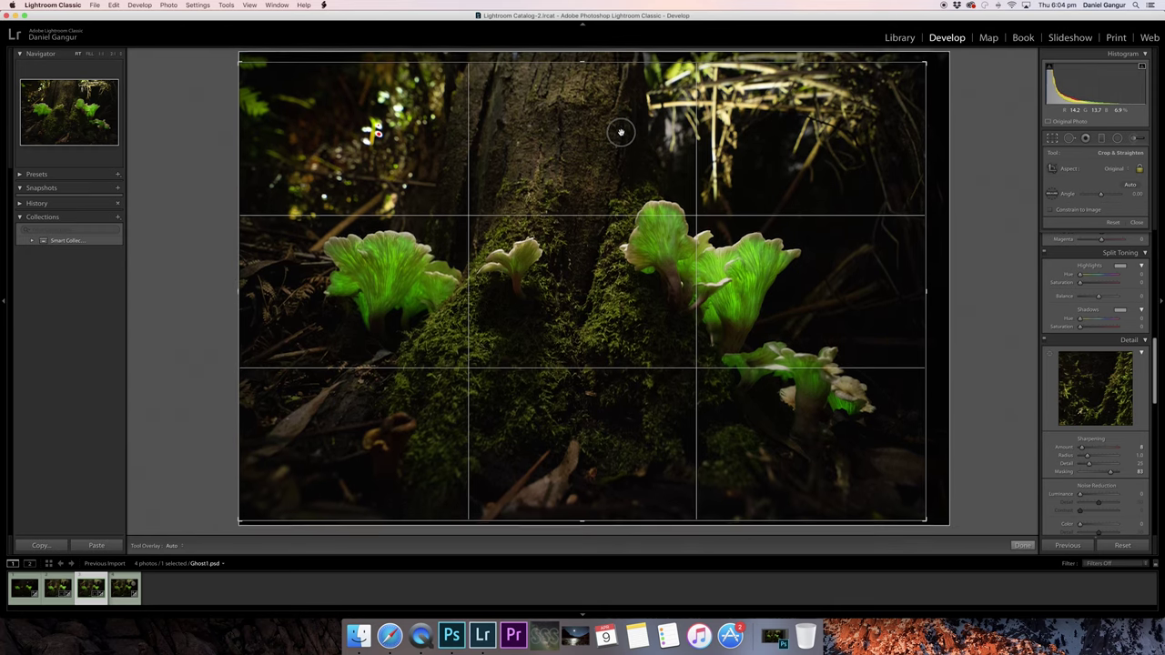
pyautogui.moveTo(621, 134); pyautogui.dragTo(620, 132)
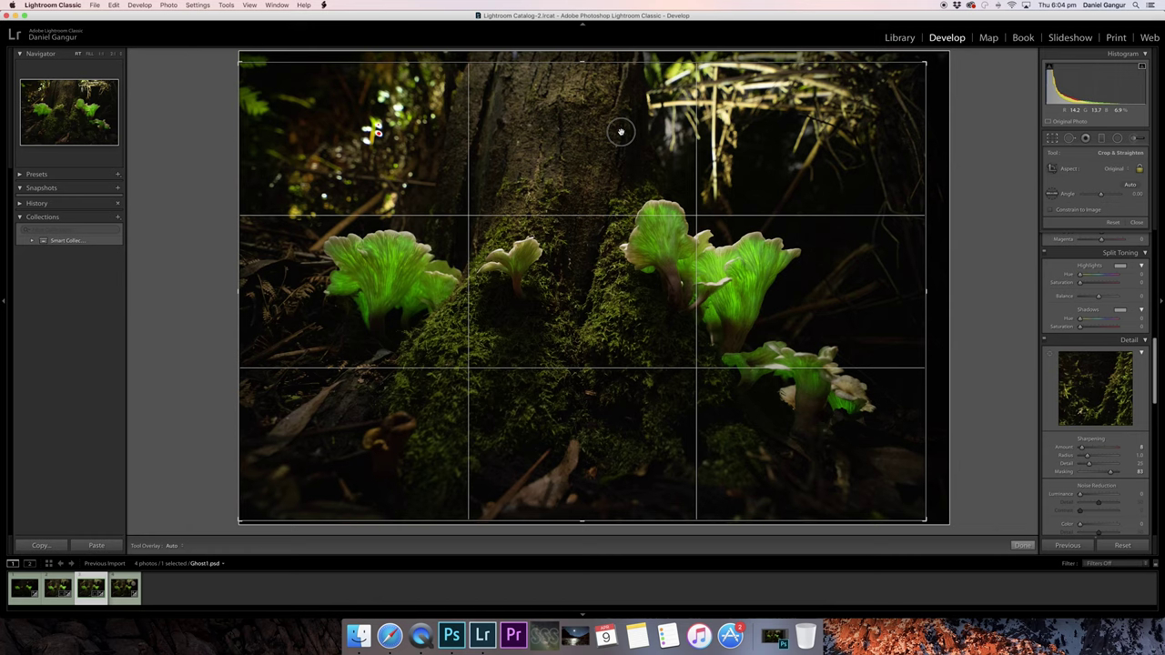
pyautogui.moveTo(621, 132); pyautogui.dragTo(620, 133)
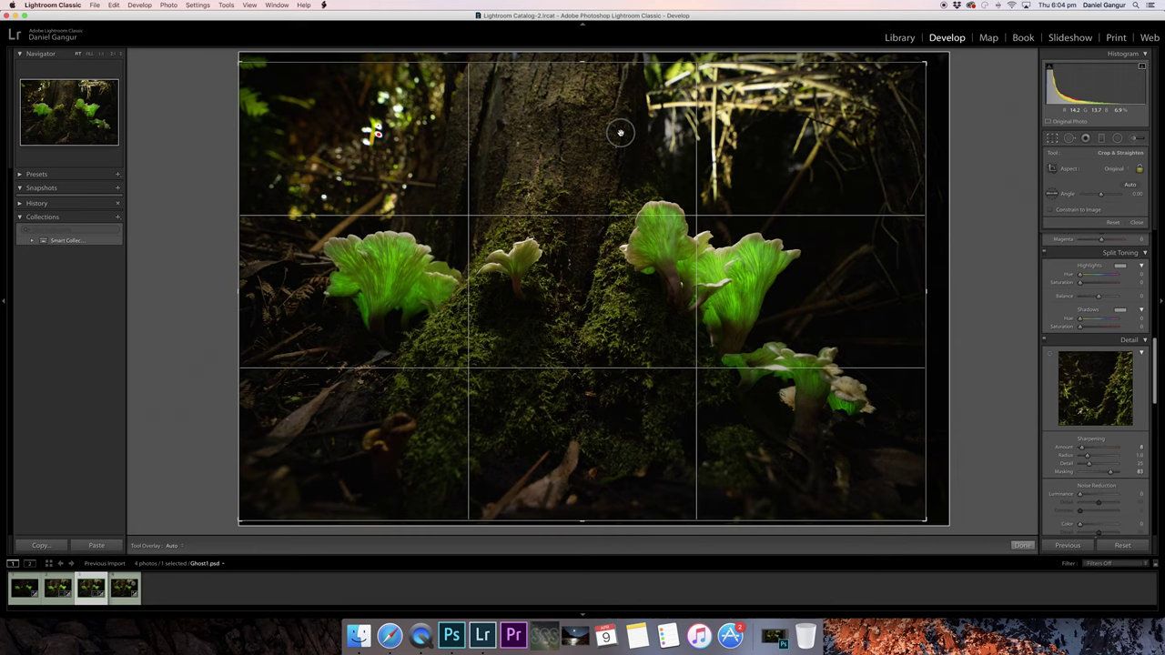
pyautogui.moveTo(620, 133); pyautogui.dragTo(618, 137)
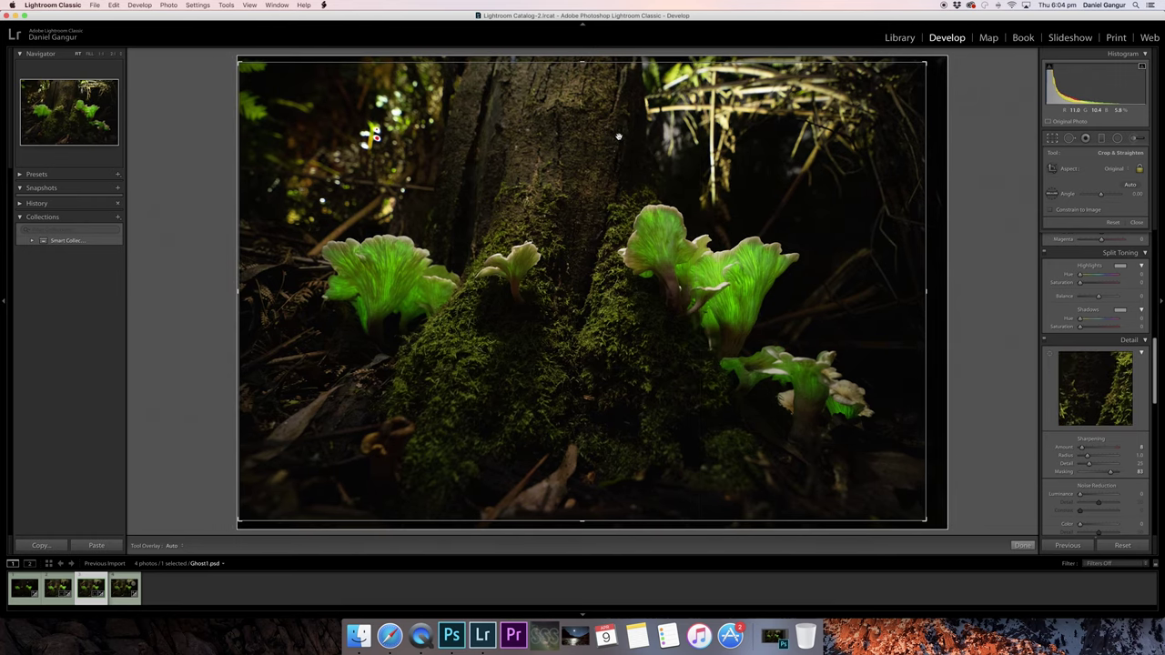
pyautogui.click(1053, 139)
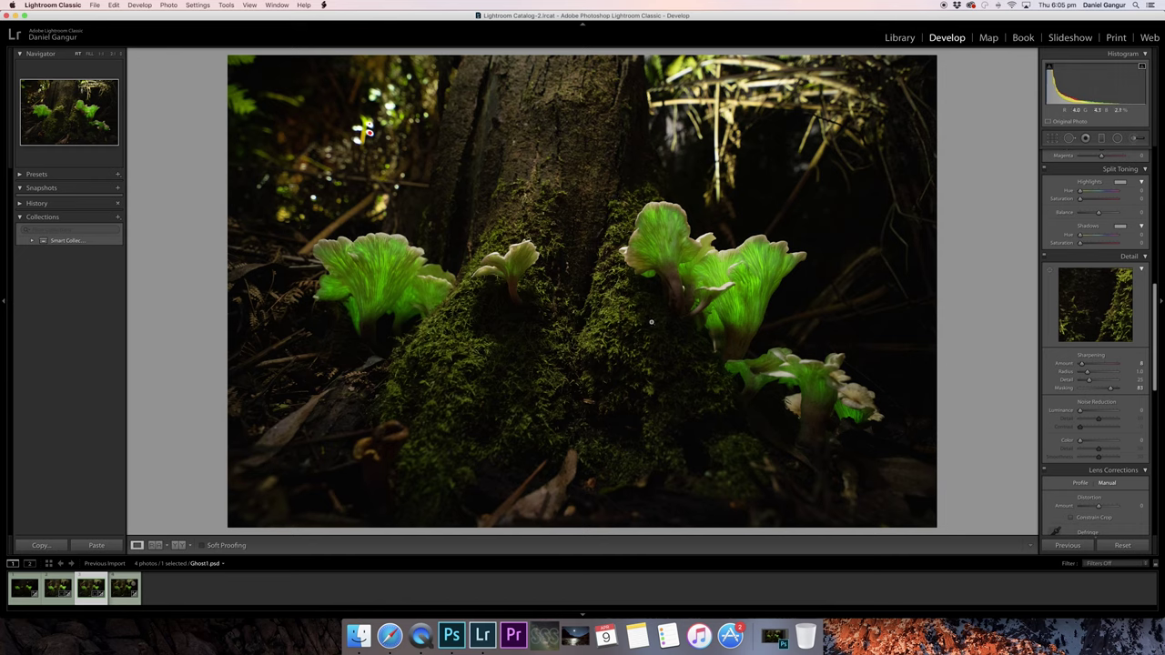
# Add a Highlight Priority post-crop vignette with an Amount of -16 and a Midpoint of 0
pyautogui.click(653, 313)
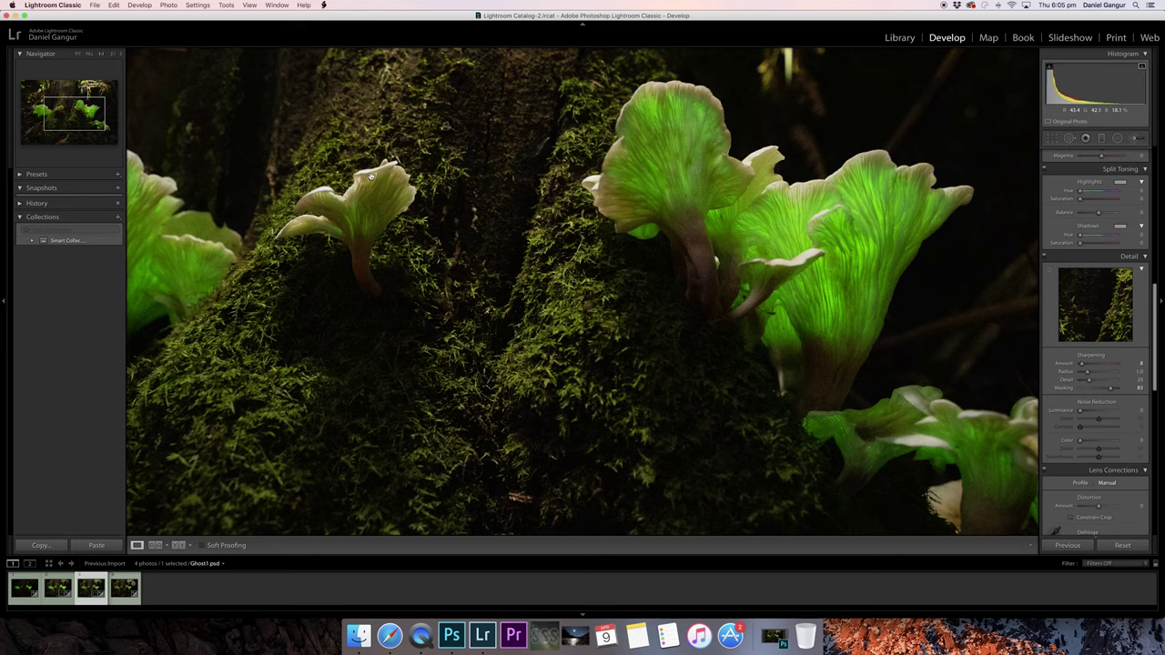
pyautogui.click(79, 55)
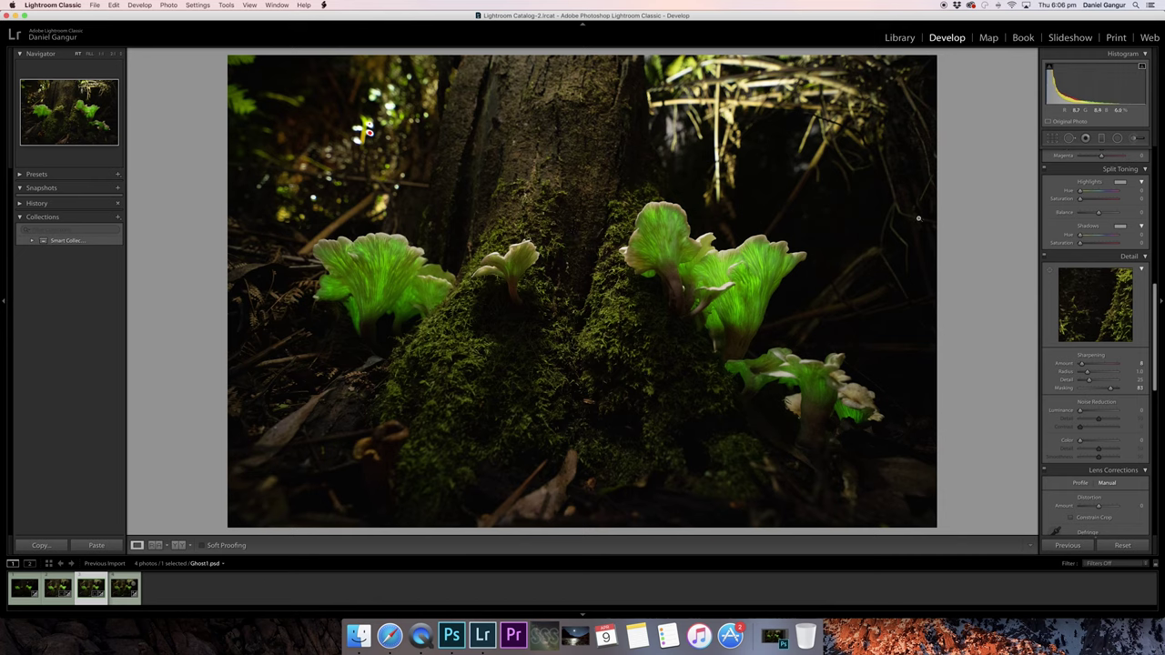
pyautogui.scroll(-5, 1050, 228)
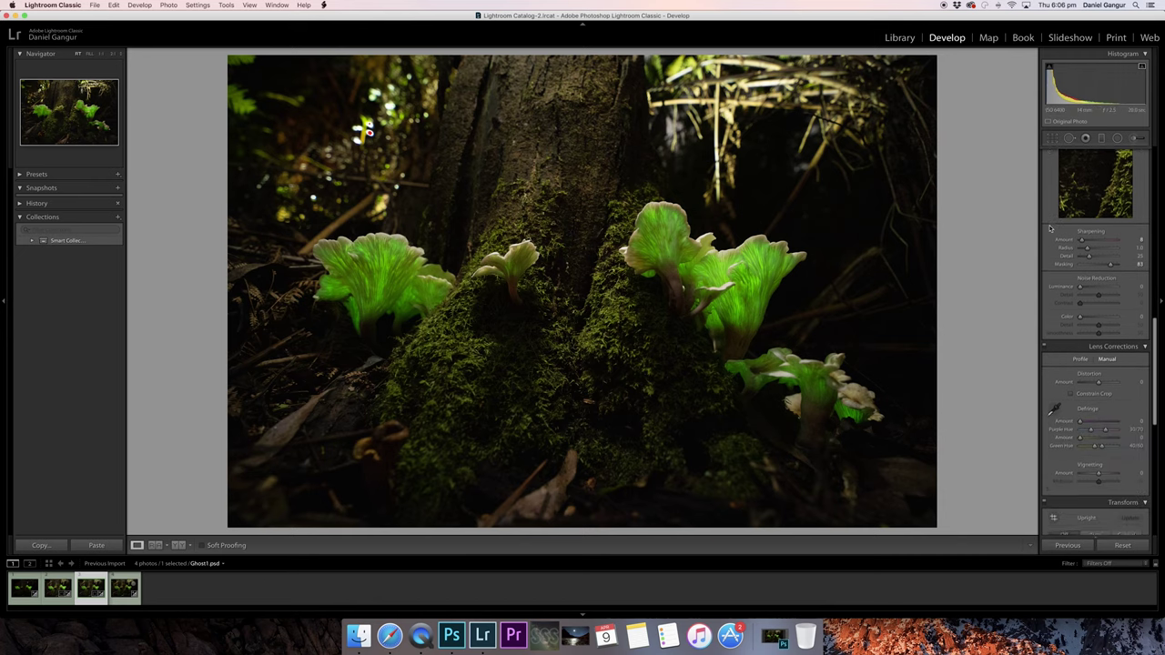
pyautogui.scroll(-6, 1050, 229)
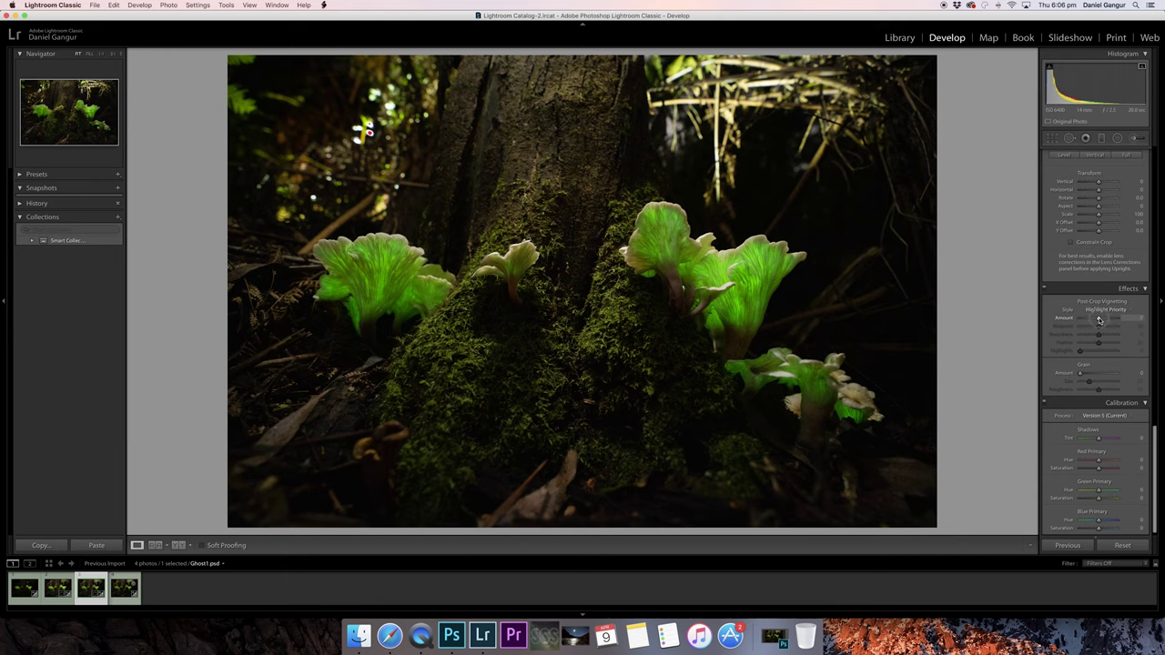
pyautogui.moveTo(1099, 320); pyautogui.dragTo(1079, 318)
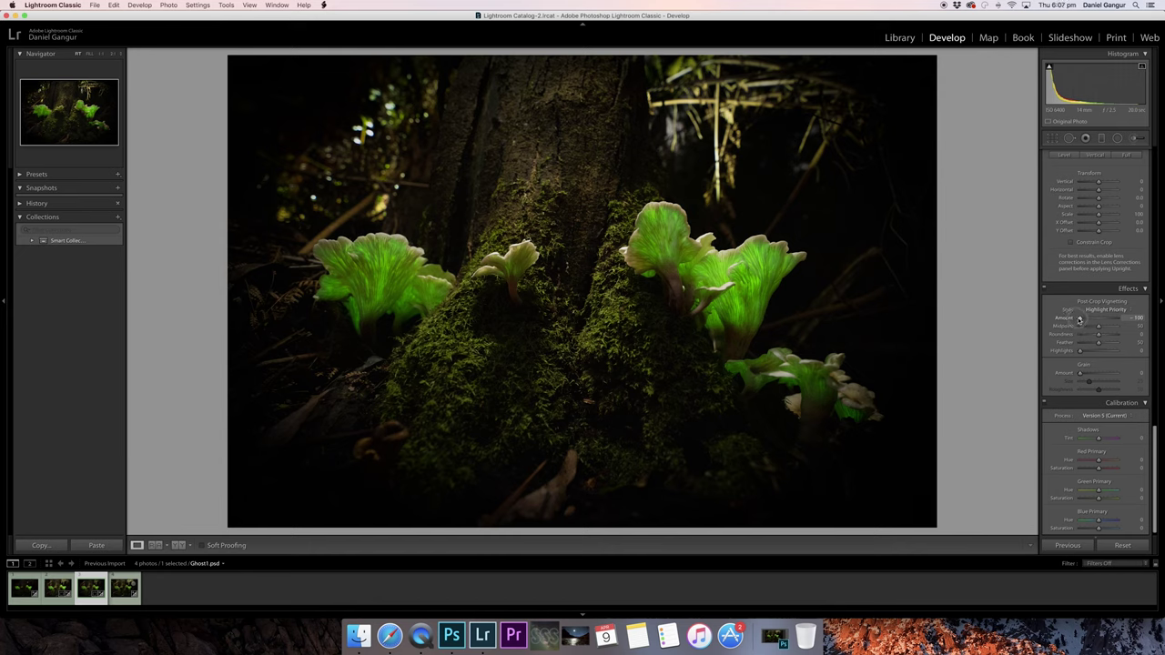
pyautogui.moveTo(1078, 320); pyautogui.dragTo(1097, 321)
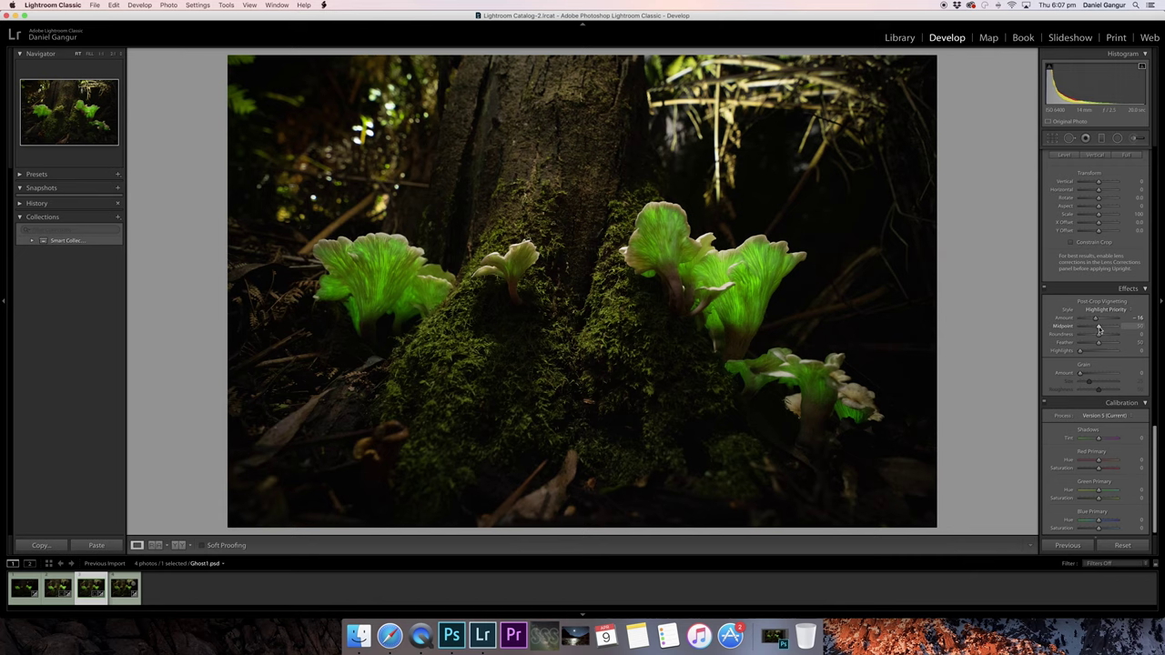
pyautogui.moveTo(1099, 329); pyautogui.dragTo(1077, 327)
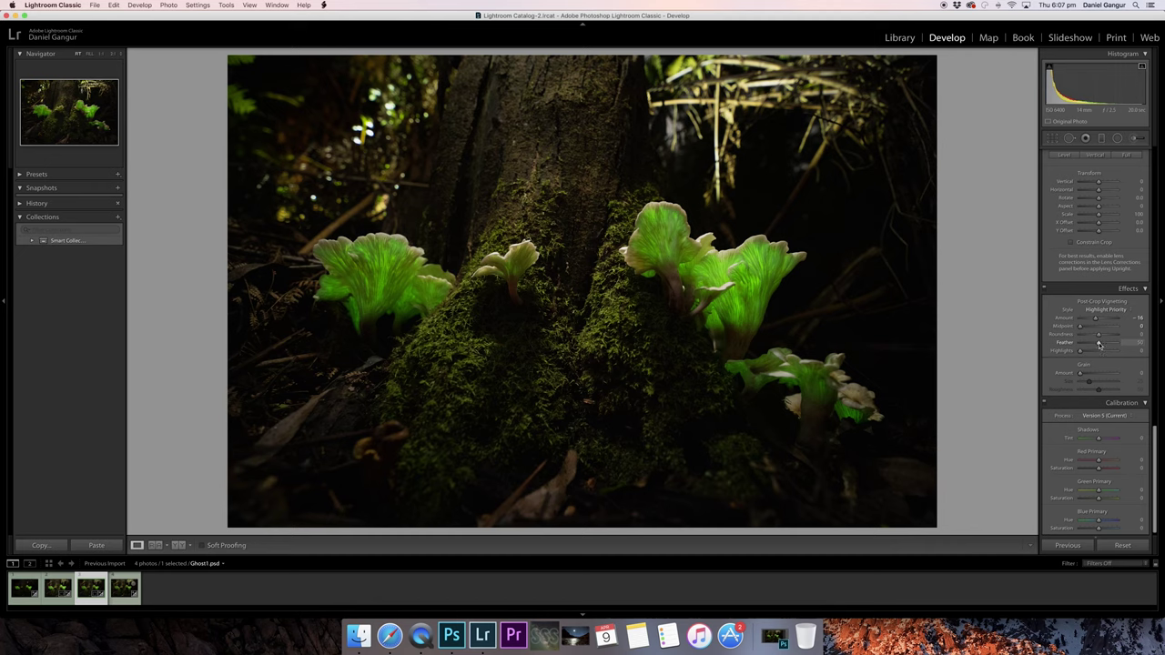
# Try the vignette's Feather at both extremes and leave it at 100
pyautogui.moveTo(1099, 345); pyautogui.dragTo(1099, 345)
pyautogui.moveTo(1103, 344); pyautogui.dragTo(1120, 344)
pyautogui.moveTo(1116, 344); pyautogui.dragTo(1063, 342)
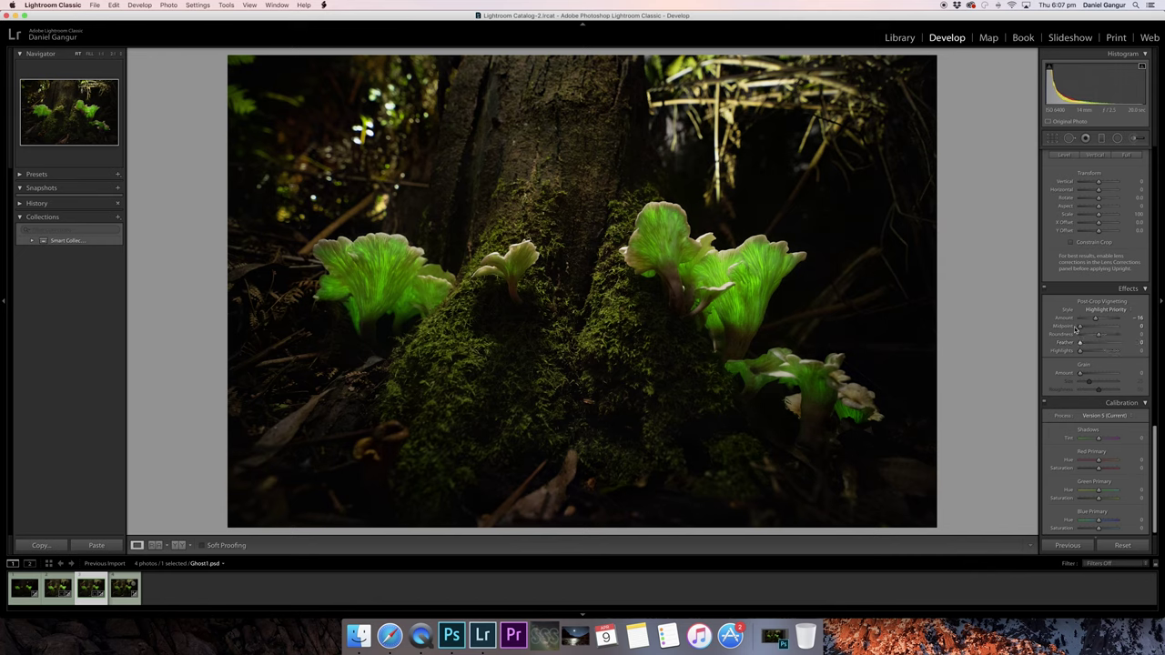
pyautogui.moveTo(1082, 344); pyautogui.dragTo(1127, 344)
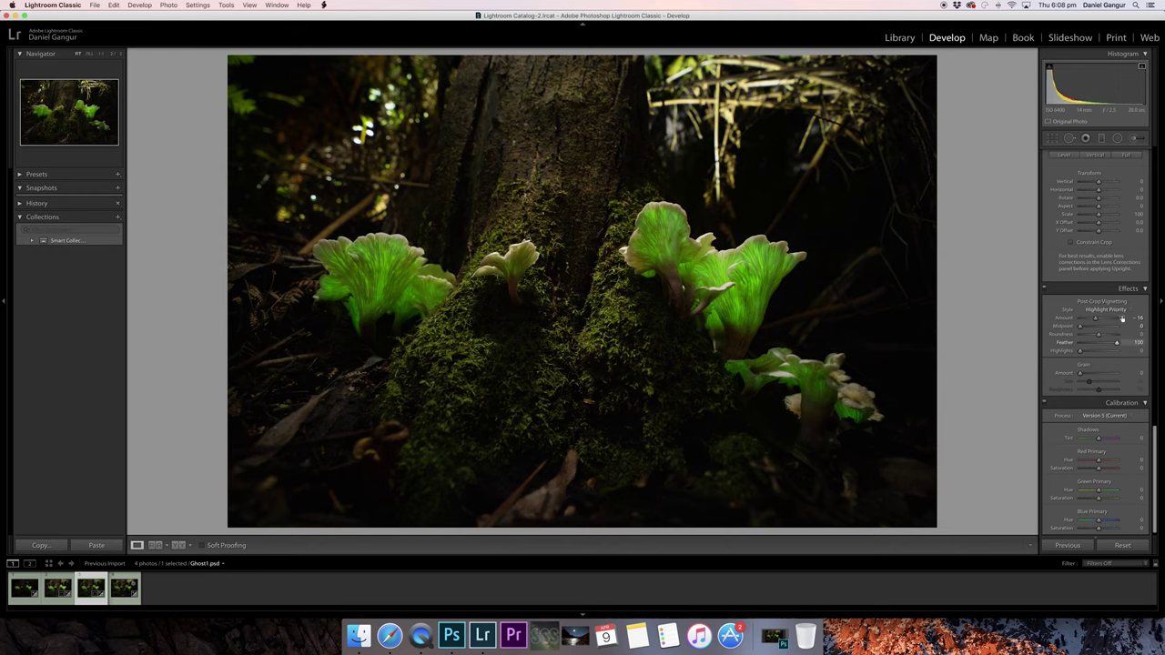
# Raise the photo's Exposure to +0.10 in the basic tone adjustments
pyautogui.click(1081, 230)
pyautogui.scroll(10, 1047, 173)
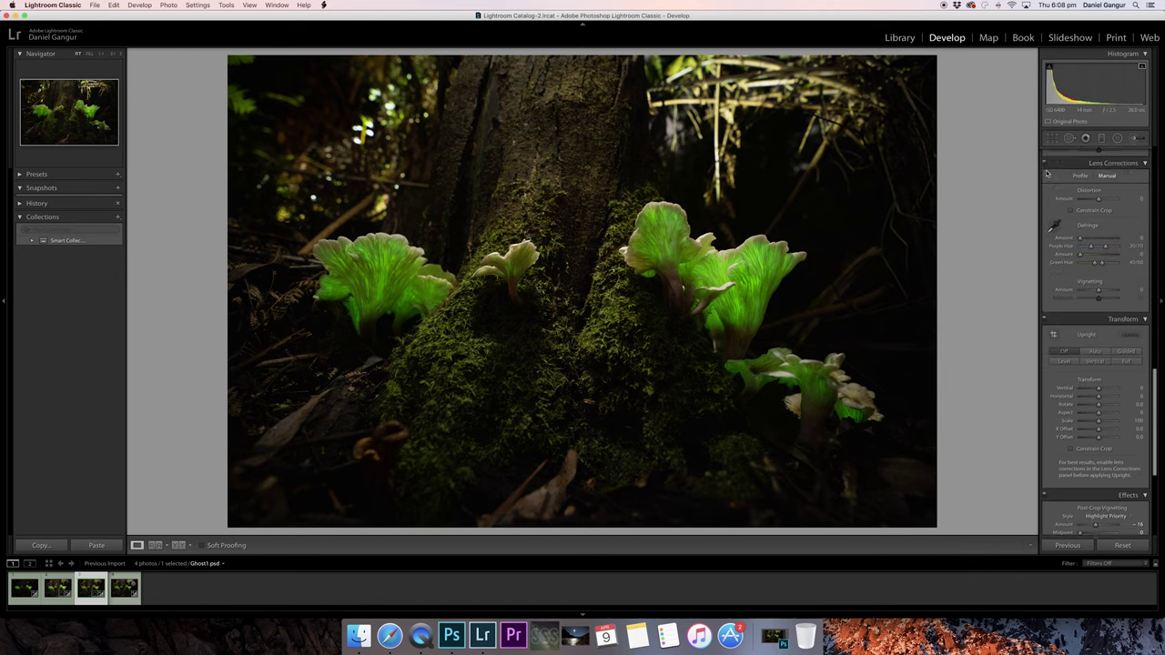
pyautogui.scroll(10, 1046, 173)
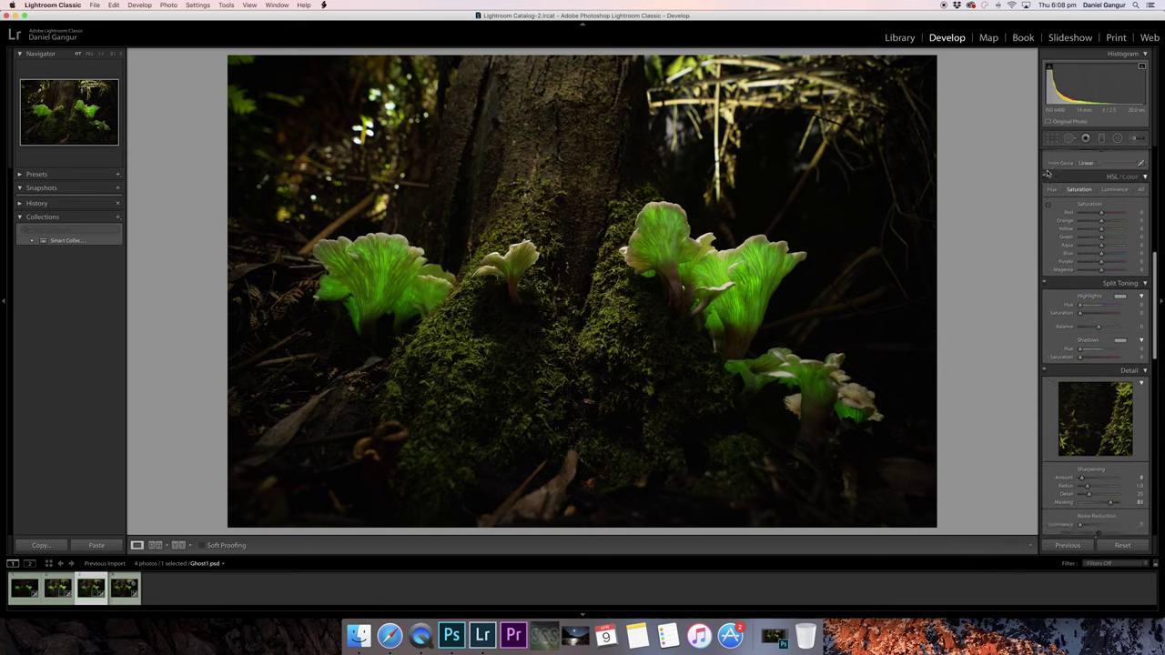
pyautogui.scroll(2, 1048, 172)
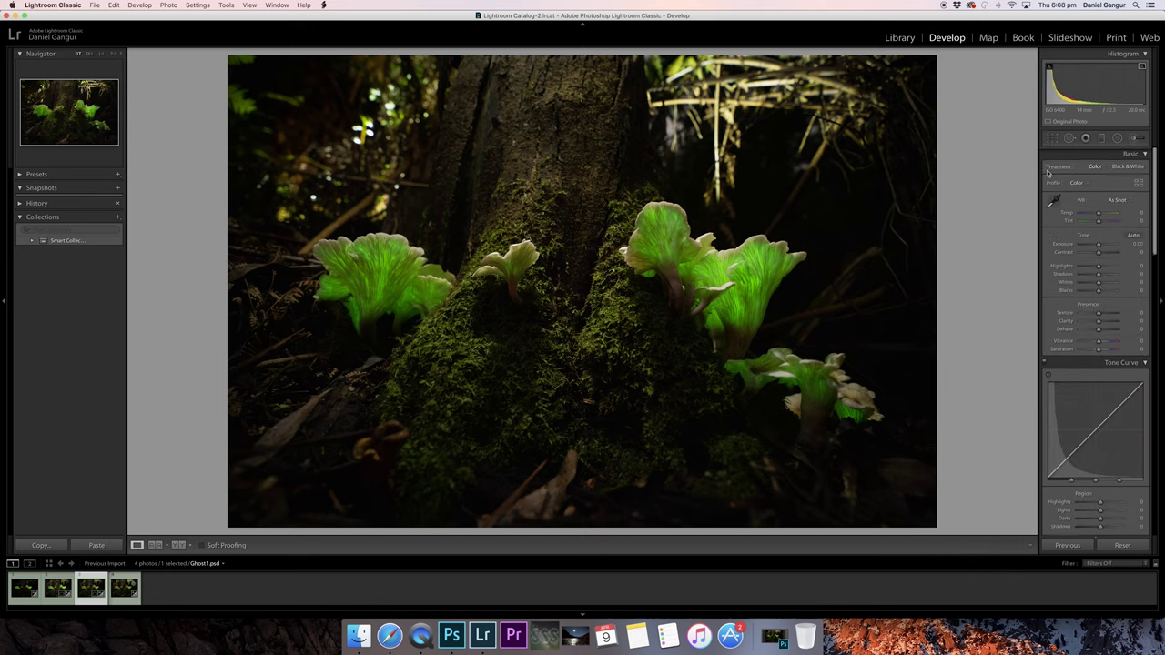
pyautogui.click(1098, 246)
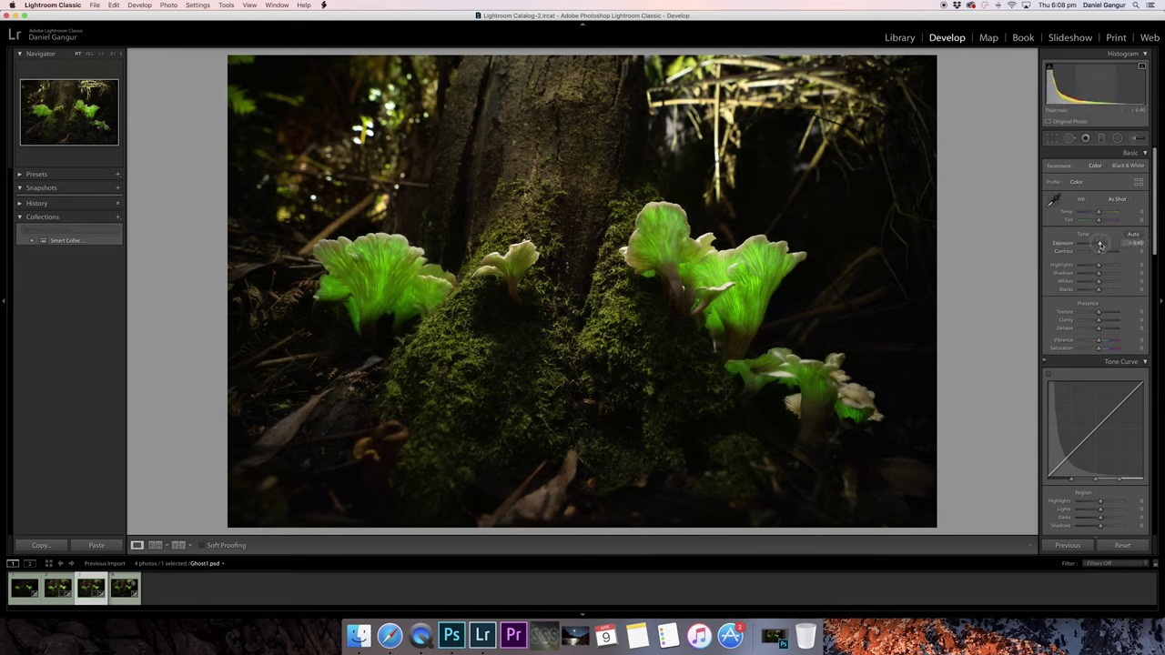
pyautogui.moveTo(1098, 245); pyautogui.dragTo(1098, 246)
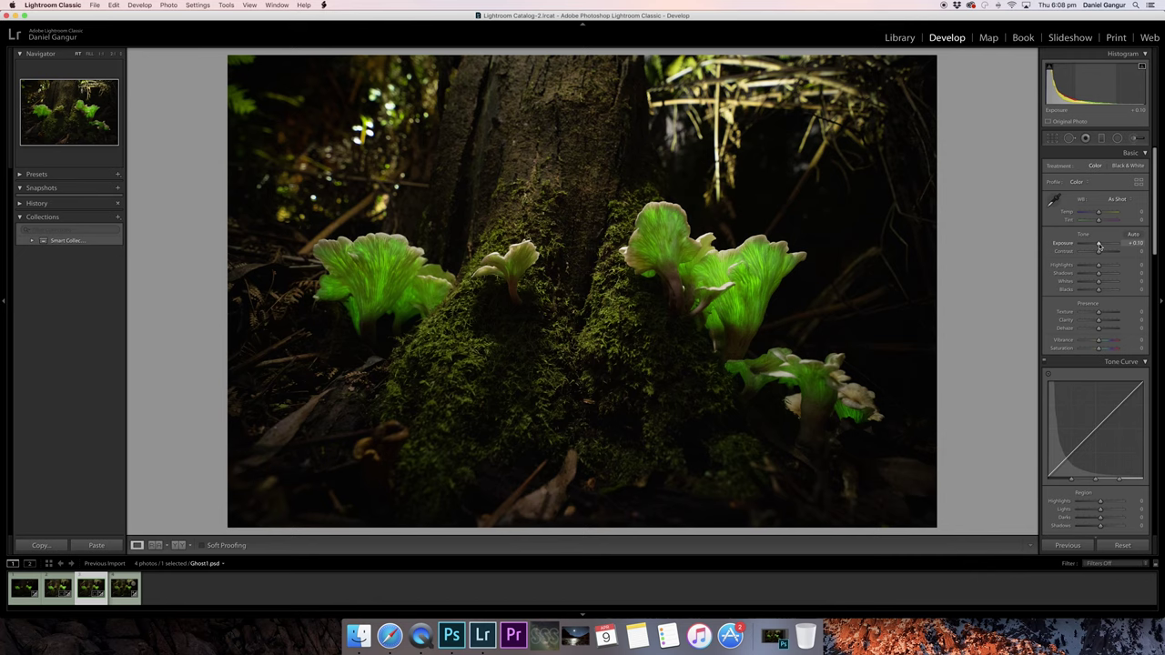